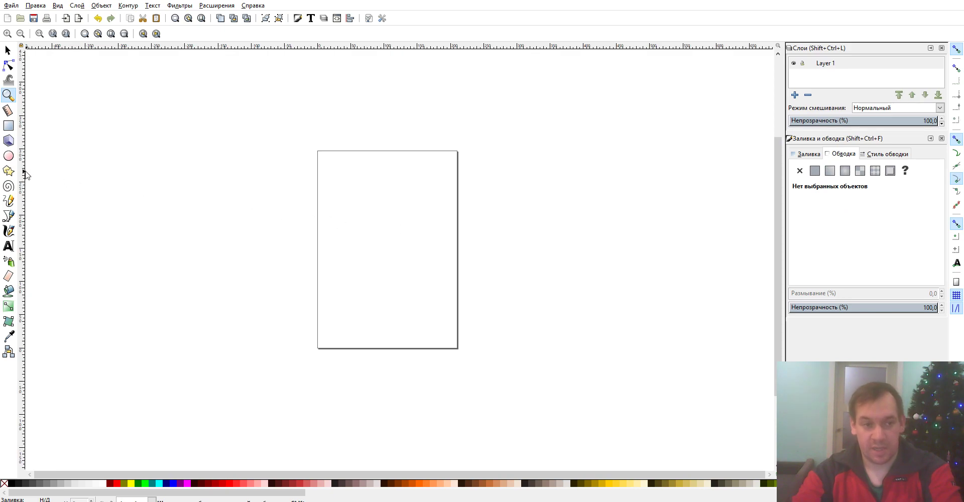
# - Draw a large pink circle beside the page with the Ellipse tool
pyautogui.click(9, 156)
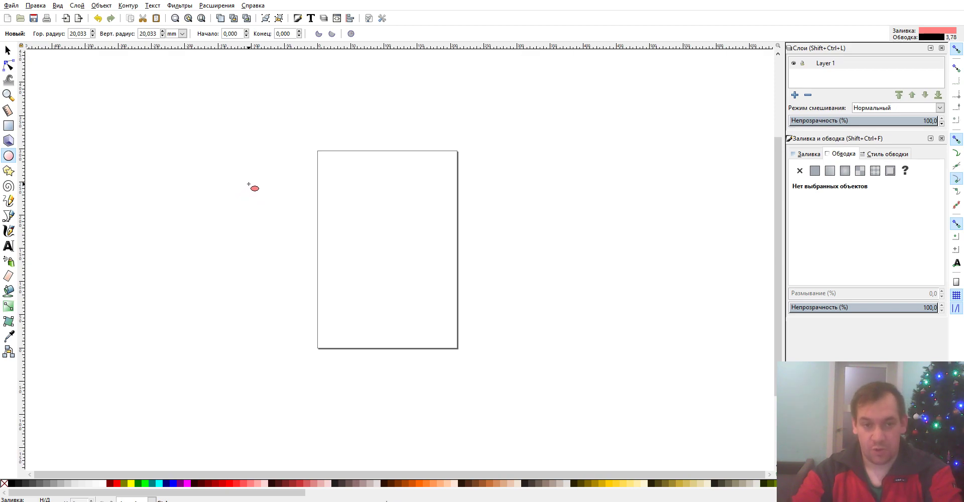
pyautogui.moveTo(242, 178); pyautogui.dragTo(392, 338)
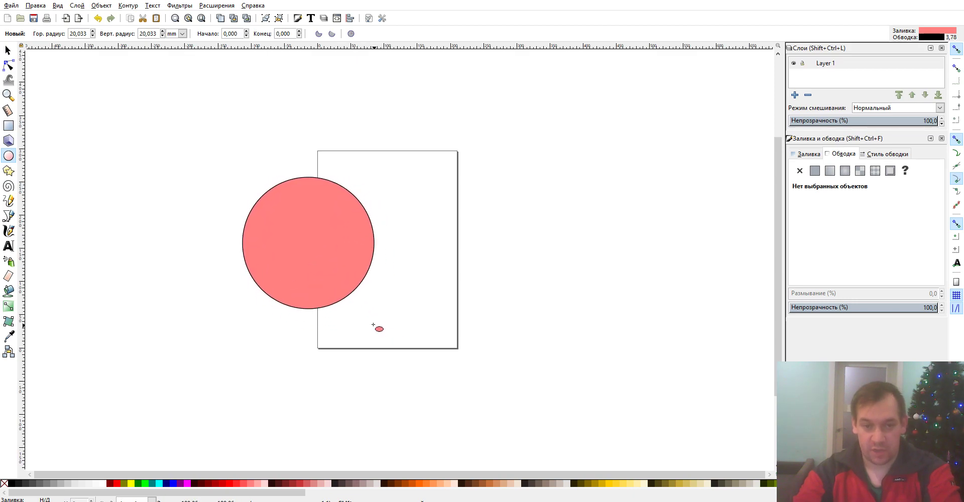
pyautogui.moveTo(392, 337); pyautogui.dragTo(379, 313)
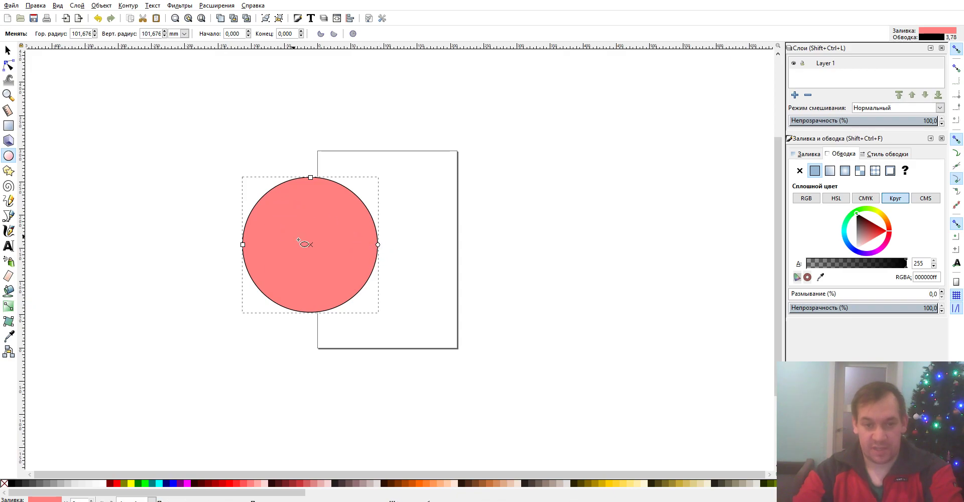
# - Open the circle into a pie wedge, restore the whole ellipse, and move it left of the page
pyautogui.moveTo(378, 245)
pyautogui.mouseDown()
pyautogui.moveTo(284, 166)
pyautogui.moveTo(254, 189)
pyautogui.mouseUp()
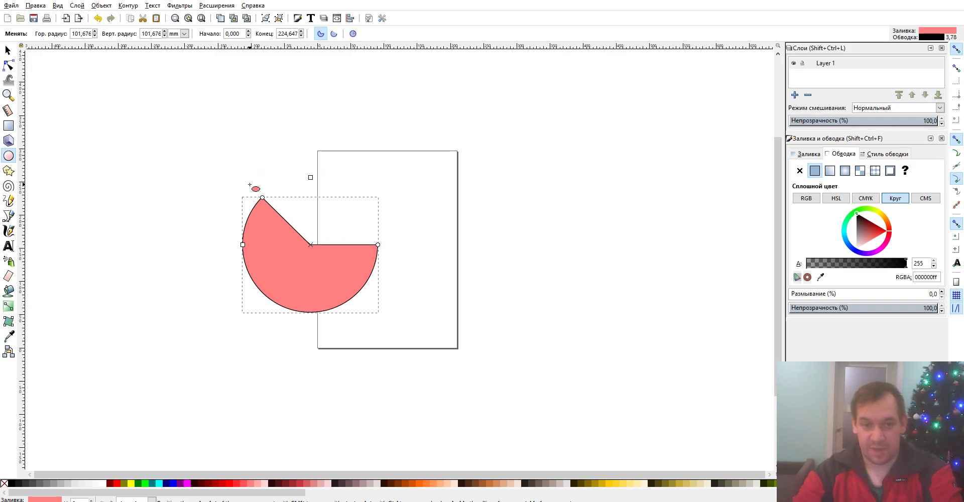
pyautogui.moveTo(378, 245)
pyautogui.mouseDown()
pyautogui.moveTo(308, 178)
pyautogui.moveTo(361, 203)
pyautogui.mouseUp()
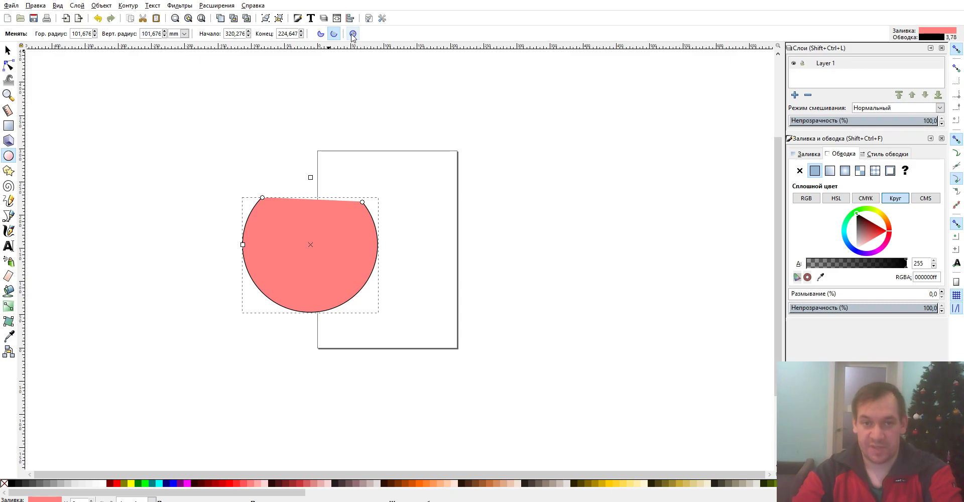
pyautogui.click(353, 34)
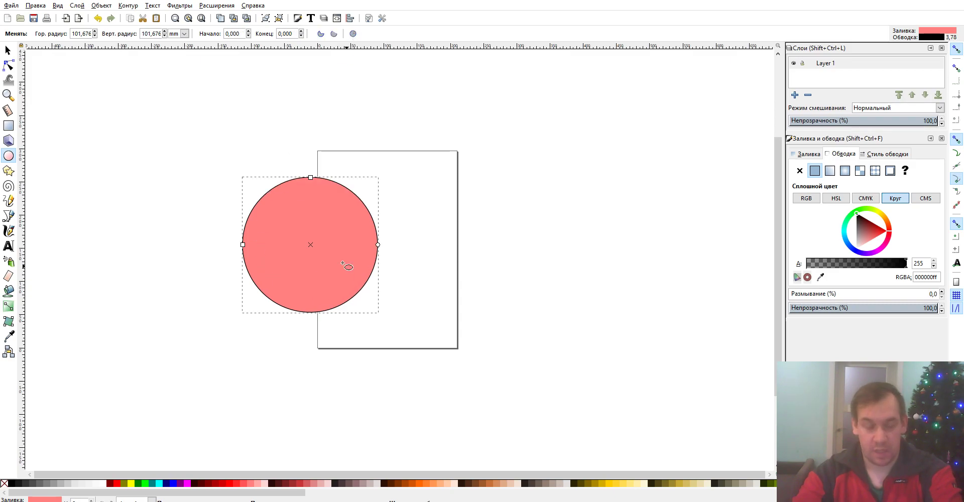
pyautogui.click(8, 50)
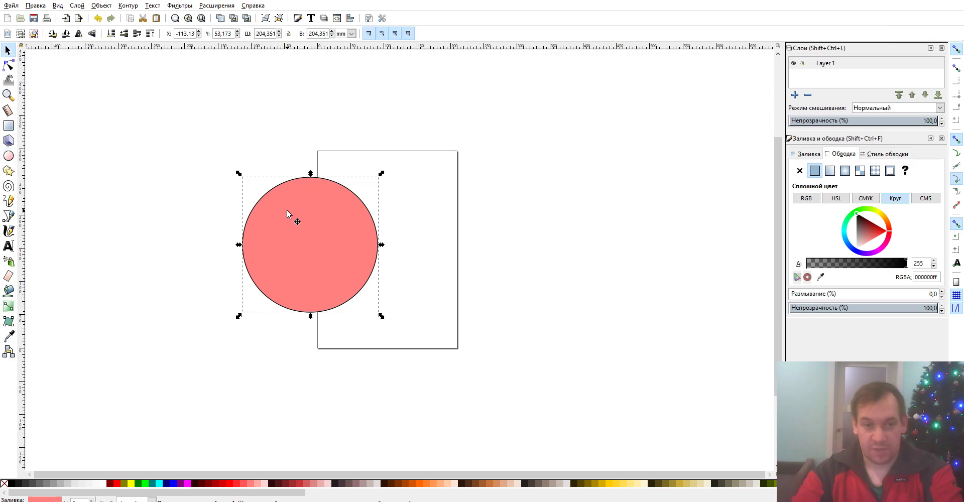
pyautogui.moveTo(296, 218); pyautogui.dragTo(192, 215)
# - Draw a small circle inside the large one and drag it out
pyautogui.click(8, 156)
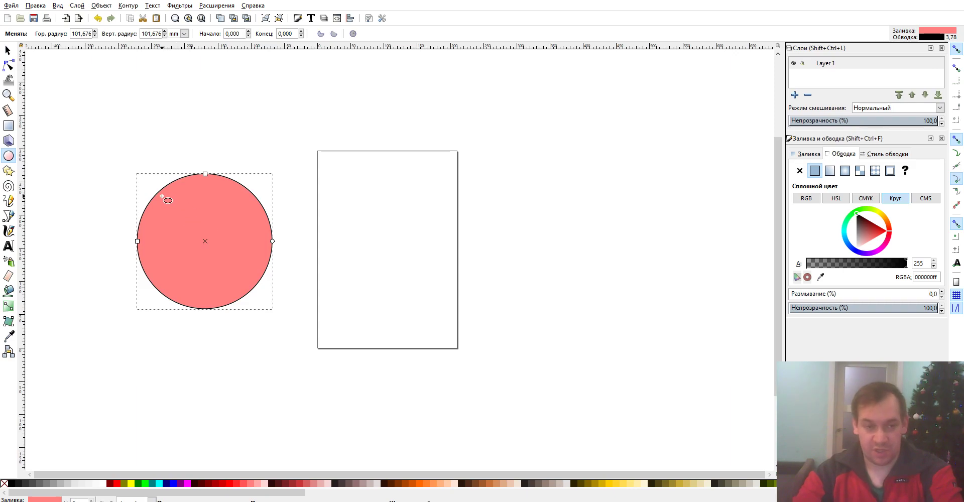
pyautogui.moveTo(166, 198); pyautogui.dragTo(192, 225)
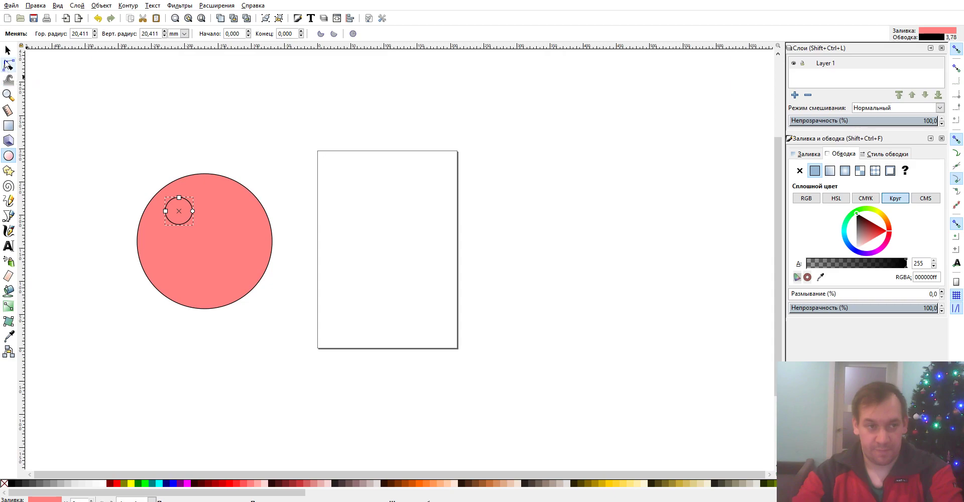
pyautogui.click(8, 50)
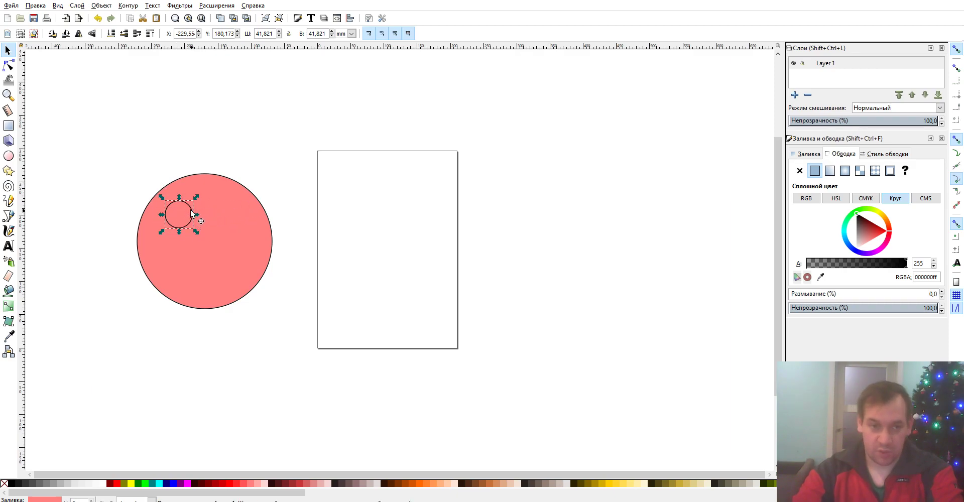
pyautogui.moveTo(191, 206)
pyautogui.mouseDown()
pyautogui.moveTo(353, 205)
pyautogui.moveTo(279, 122)
pyautogui.moveTo(265, 203)
pyautogui.mouseUp()
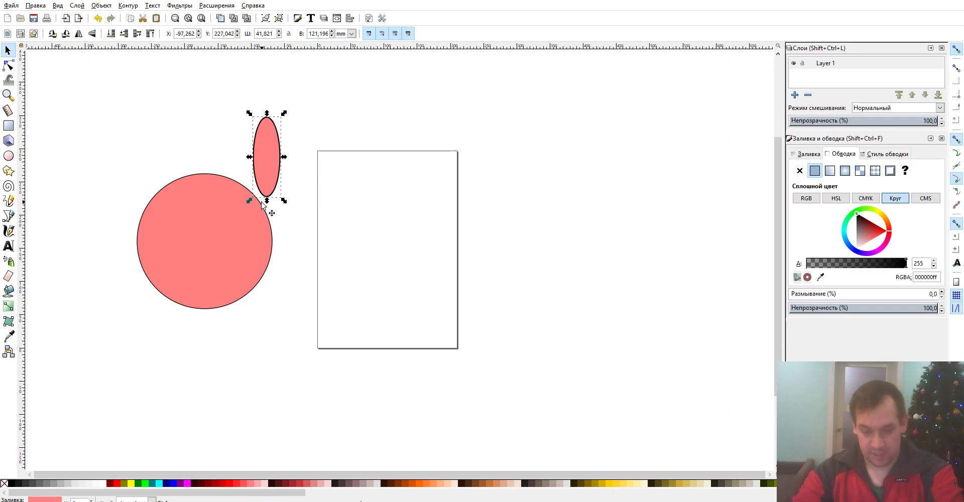
# - Place the small circle on the large circle's top edge and rotate it slightly
pyautogui.hotkey('ctrl', 'z')
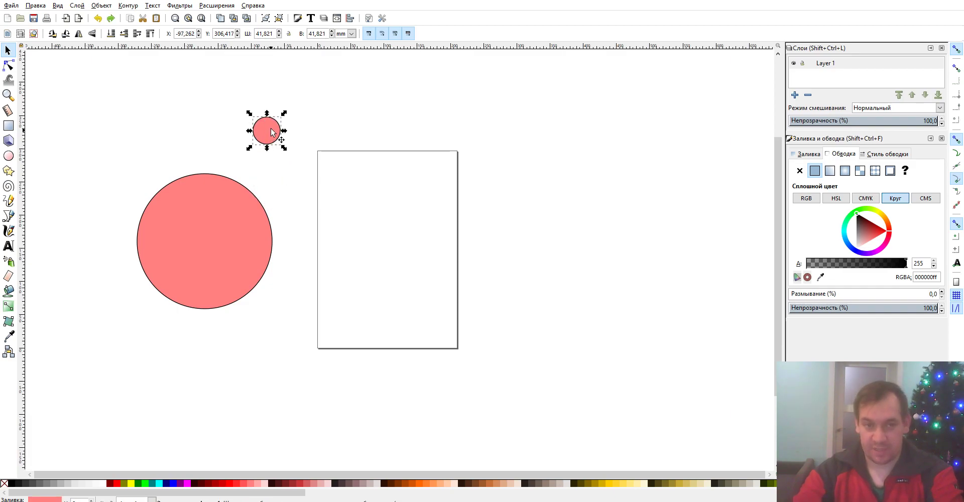
pyautogui.moveTo(268, 139)
pyautogui.mouseDown()
pyautogui.moveTo(216, 171)
pyautogui.moveTo(238, 147)
pyautogui.mouseUp()
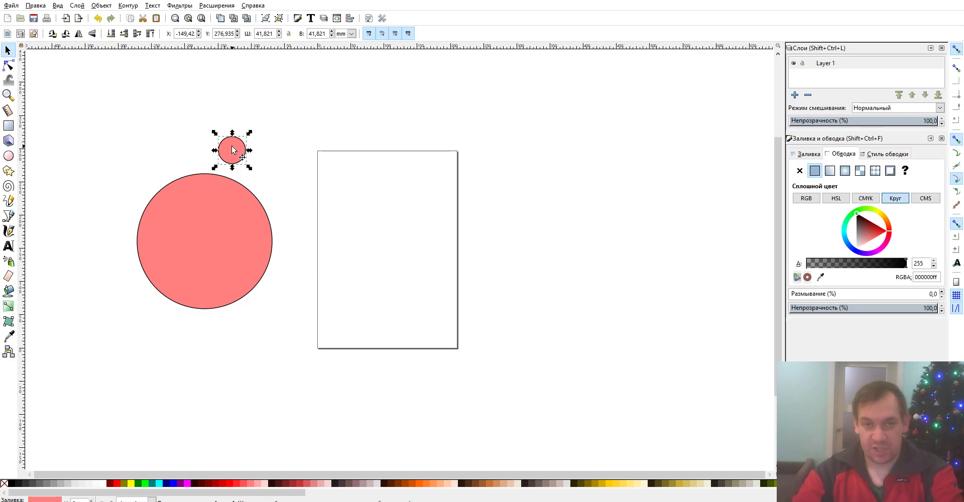
pyautogui.click(237, 154)
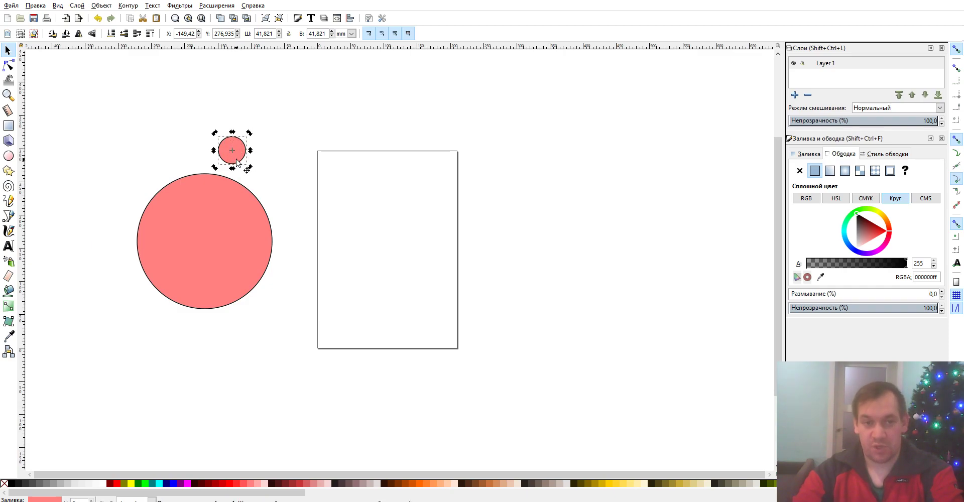
pyautogui.moveTo(249, 135); pyautogui.dragTo(250, 160)
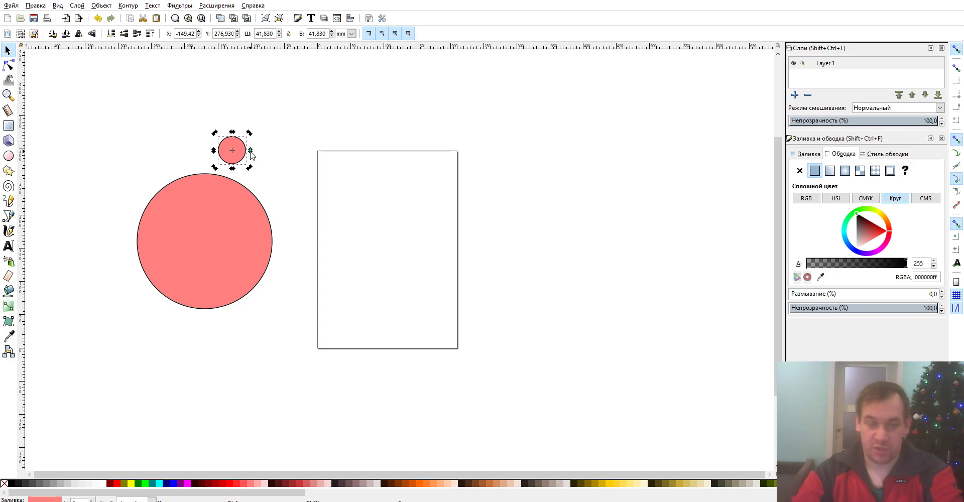
# - Duplicate the small circle three times with Ctrl+D, arranging the copies into a 2×2 grid
pyautogui.moveTo(250, 151)
pyautogui.mouseDown()
pyautogui.moveTo(251, 138)
pyautogui.moveTo(250, 150)
pyautogui.moveTo(180, 213)
pyautogui.mouseUp()
pyautogui.hotkey('ctrl', 'z')
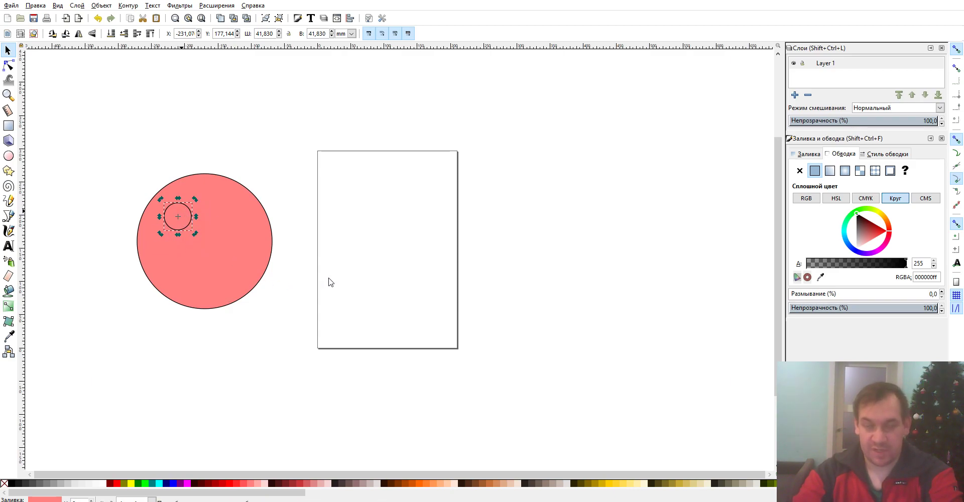
pyautogui.hotkey('ctrl', 'd')
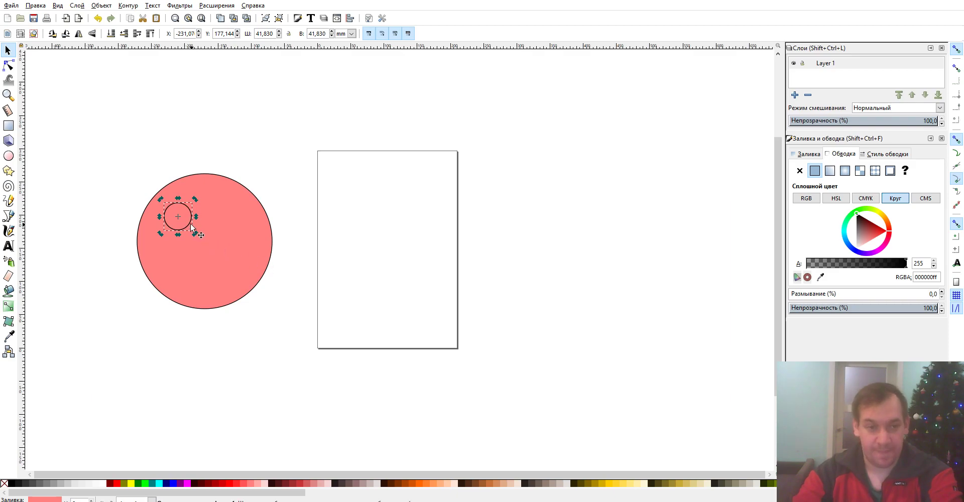
pyautogui.moveTo(189, 216)
pyautogui.mouseDown()
pyautogui.moveTo(256, 215)
pyautogui.moveTo(241, 215)
pyautogui.mouseUp()
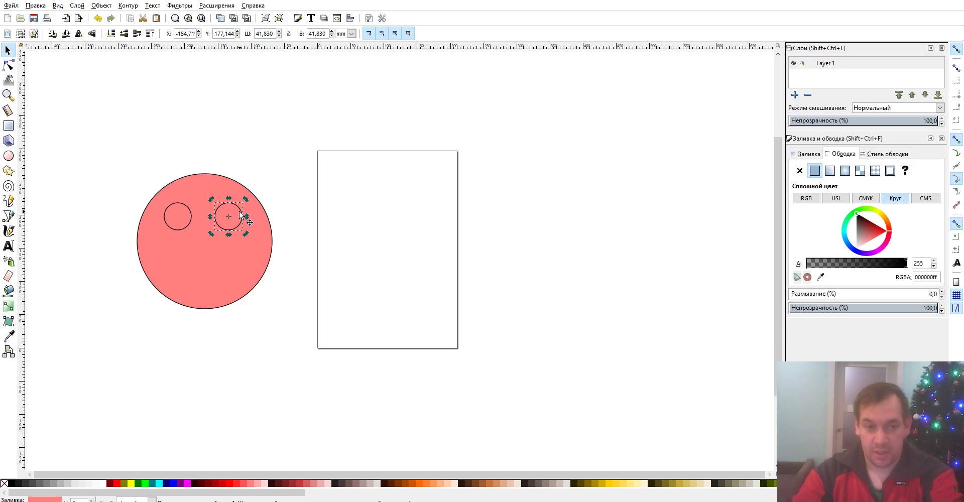
pyautogui.hotkey('ctrl', 'd')
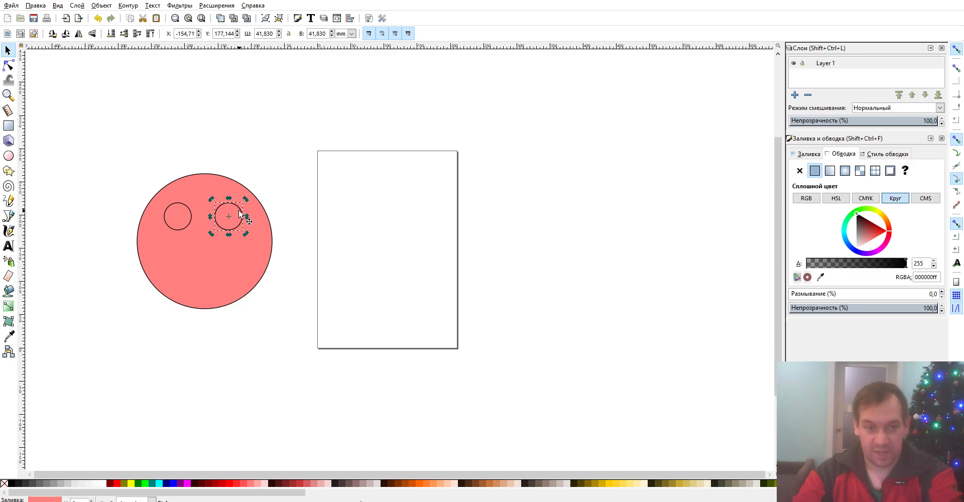
pyautogui.moveTo(240, 215)
pyautogui.mouseDown()
pyautogui.moveTo(231, 267)
pyautogui.moveTo(185, 258)
pyautogui.mouseUp()
pyautogui.hotkey('ctrl', 'd')
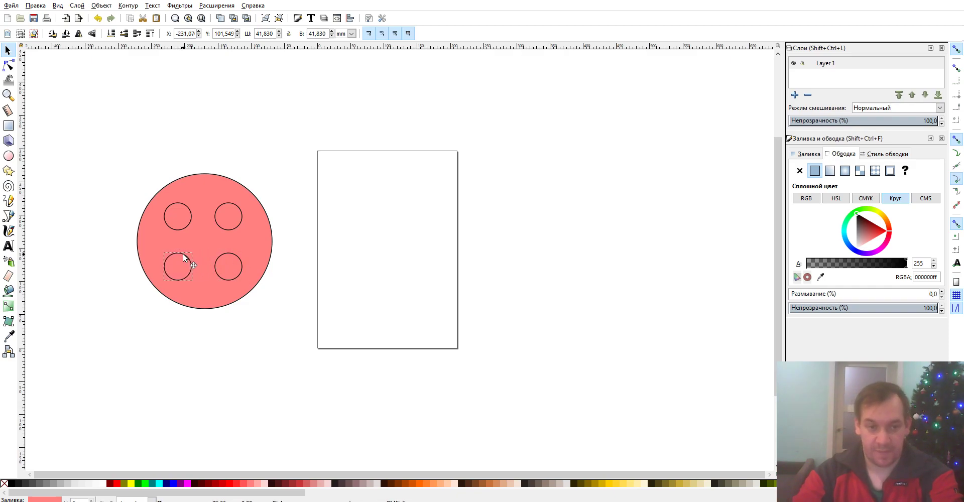
# - Select the big circle and all four small circles together, then clear the selection
pyautogui.click(314, 271)
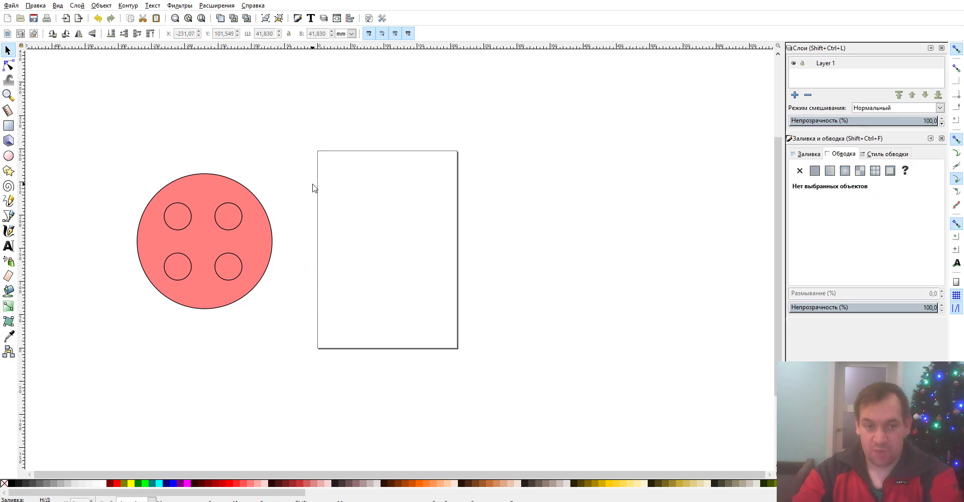
pyautogui.moveTo(315, 192); pyautogui.dragTo(66, 293)
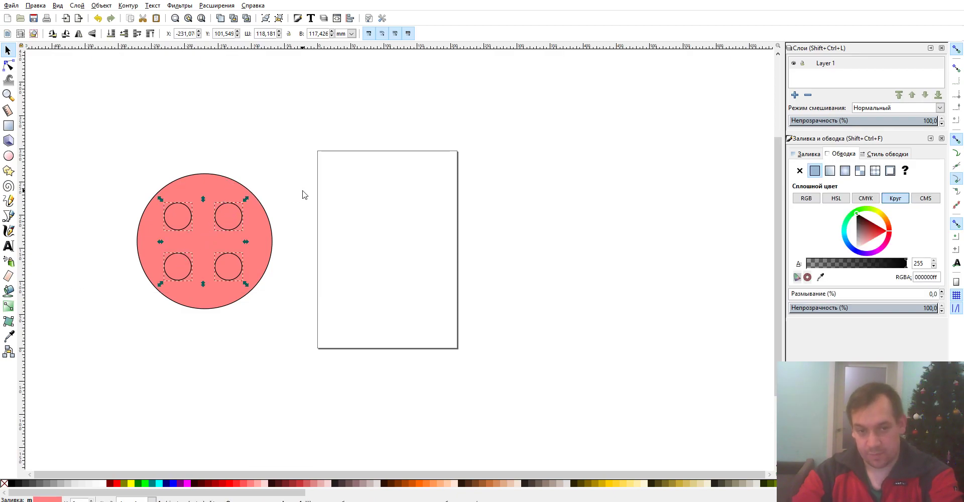
pyautogui.moveTo(307, 131); pyautogui.dragTo(270, 375)
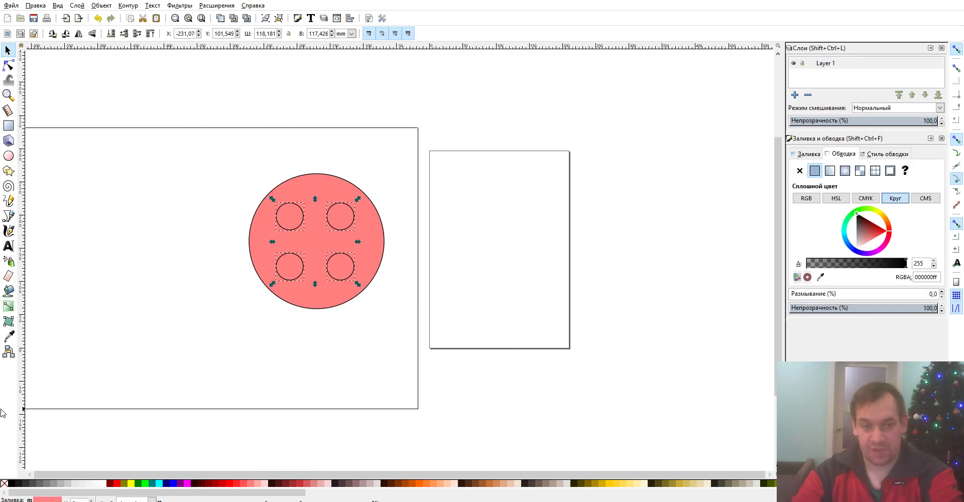
pyautogui.click(501, 176)
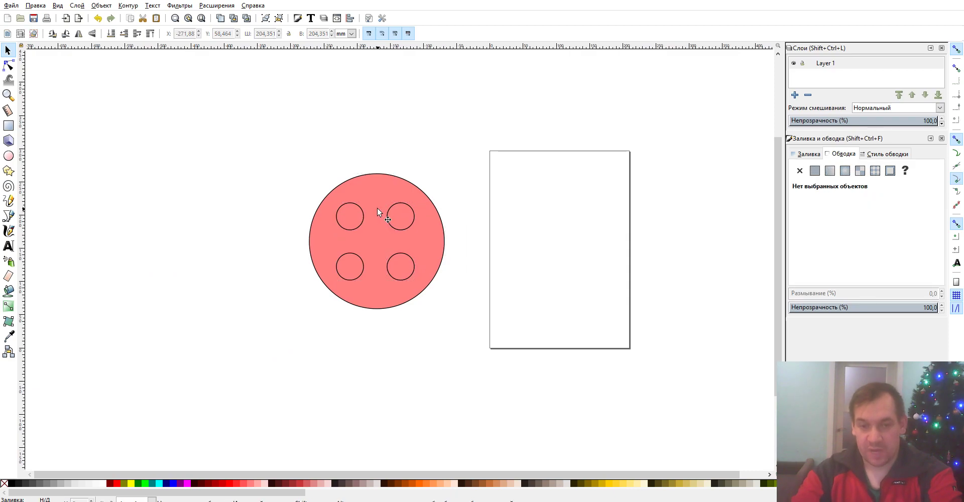
# - Nudge the top-left small circle into place, briefly sending it behind the big circle
pyautogui.click(389, 182)
pyautogui.keyDown('shift'); pyautogui.click(397, 205); pyautogui.keyUp('shift')
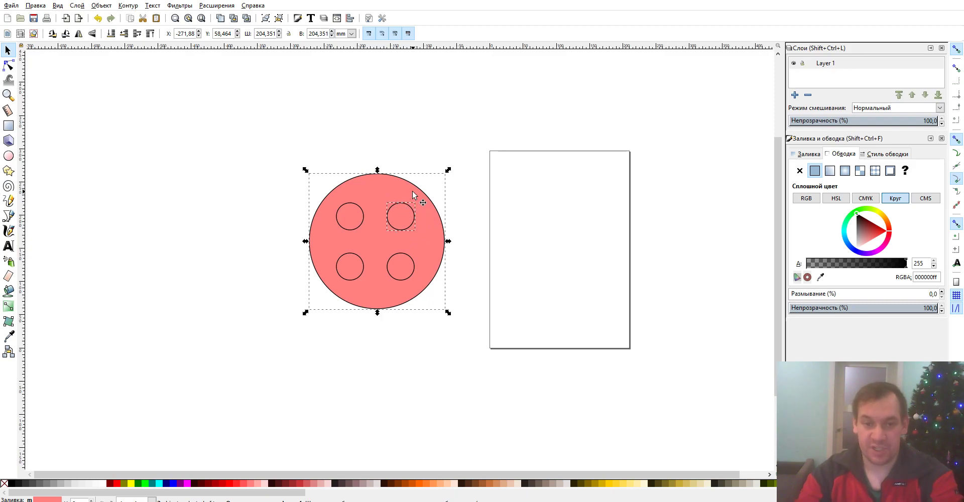
pyautogui.click(396, 139)
pyautogui.click(359, 207)
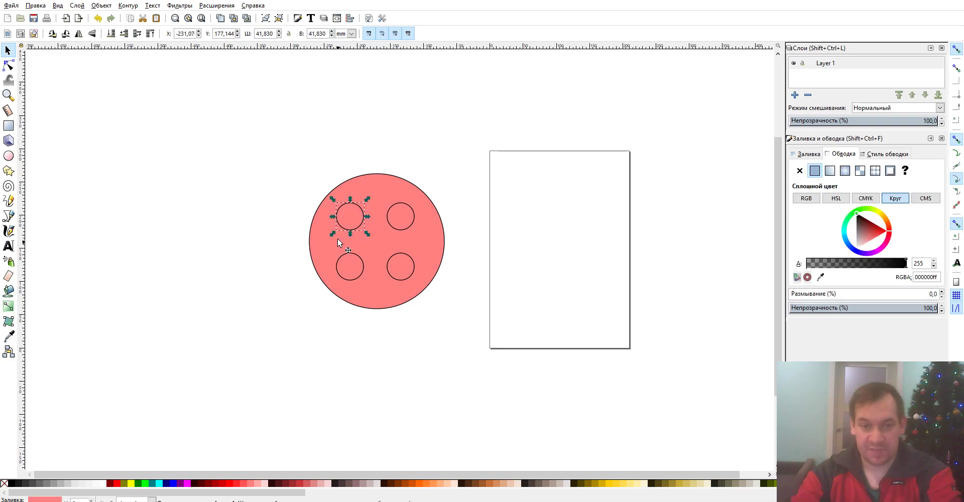
pyautogui.moveTo(311, 203); pyautogui.dragTo(318, 204)
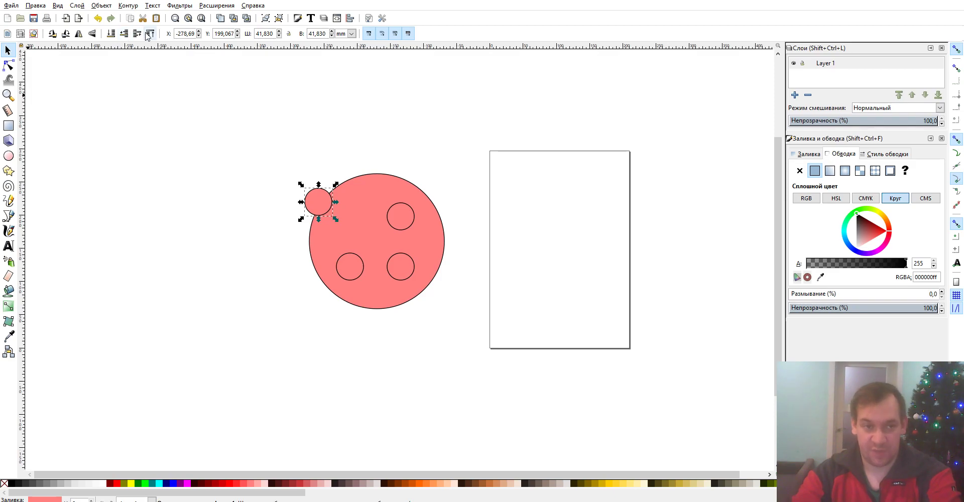
pyautogui.click(111, 34)
pyautogui.moveTo(314, 201)
pyautogui.mouseDown()
pyautogui.moveTo(329, 218)
pyautogui.moveTo(311, 209)
pyautogui.mouseUp()
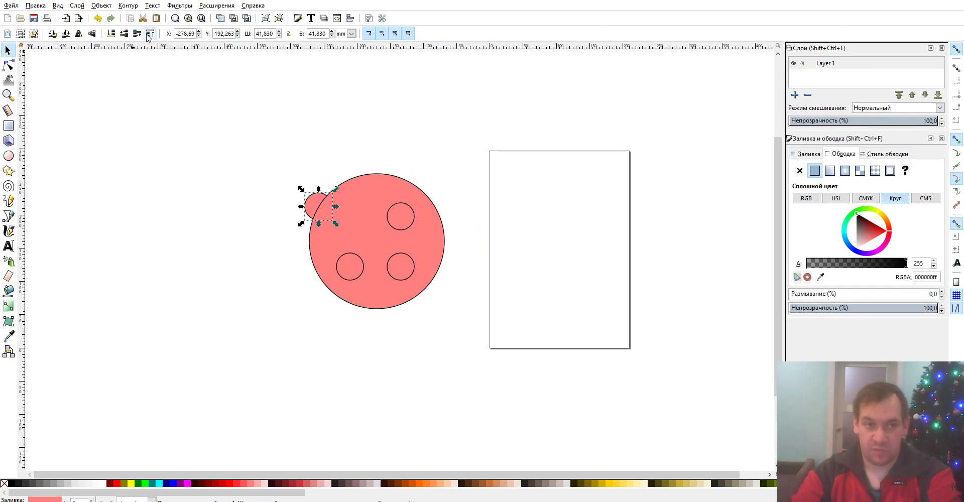
# - Raise the small circle to the top, then select the top-right hole with the big circle
pyautogui.press('Home')
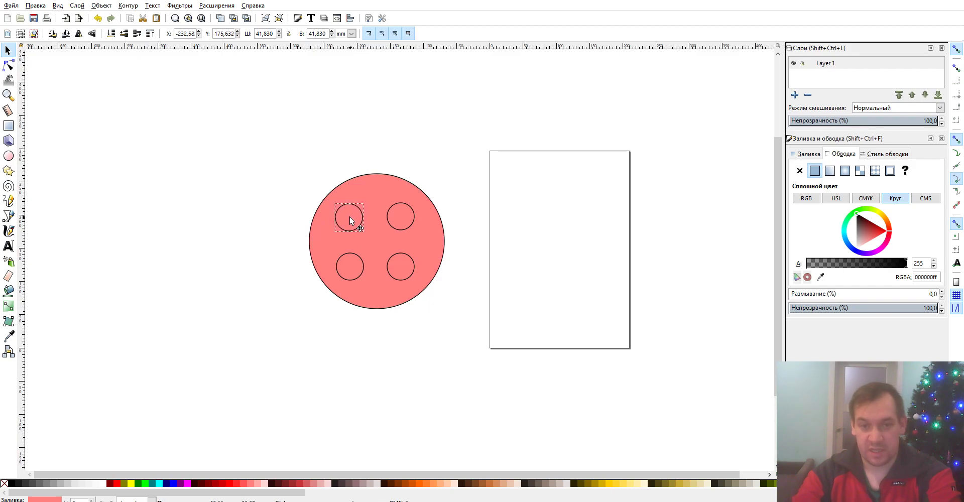
pyautogui.click(351, 217)
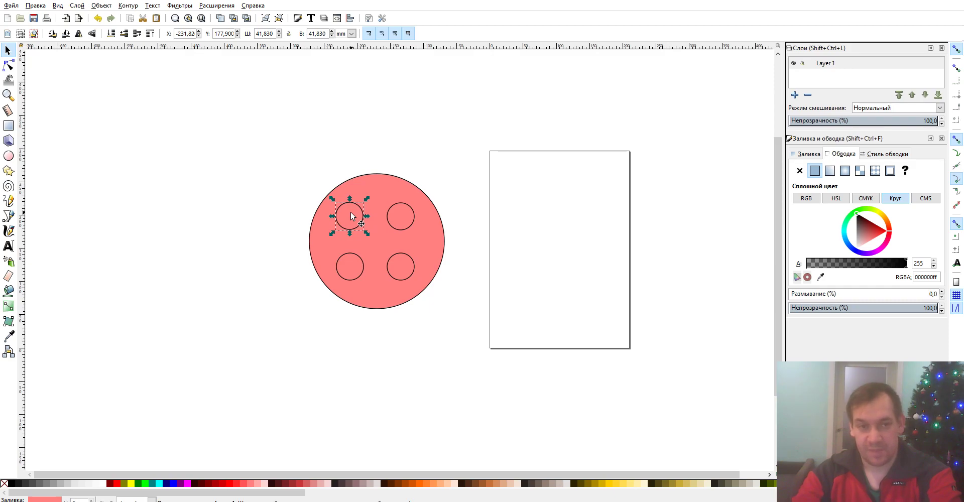
pyautogui.moveTo(478, 191); pyautogui.dragTo(378, 221)
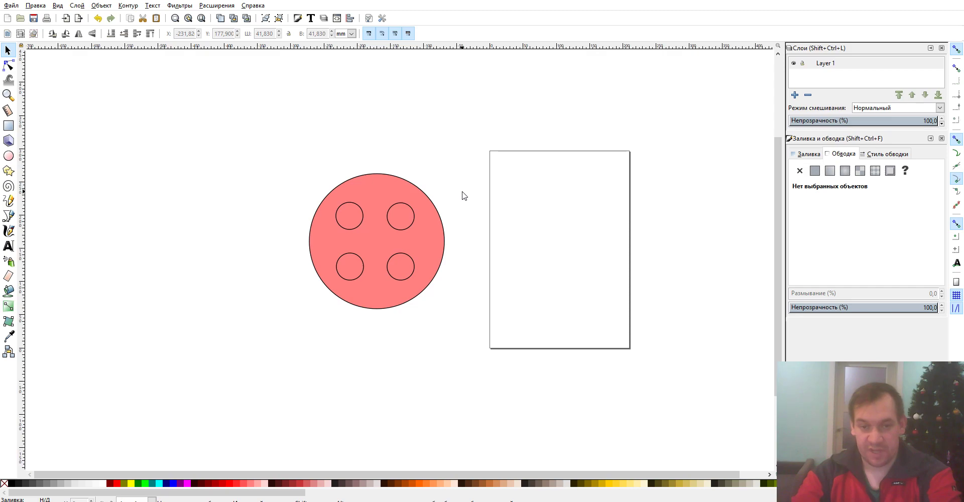
pyautogui.moveTo(464, 196); pyautogui.dragTo(375, 239)
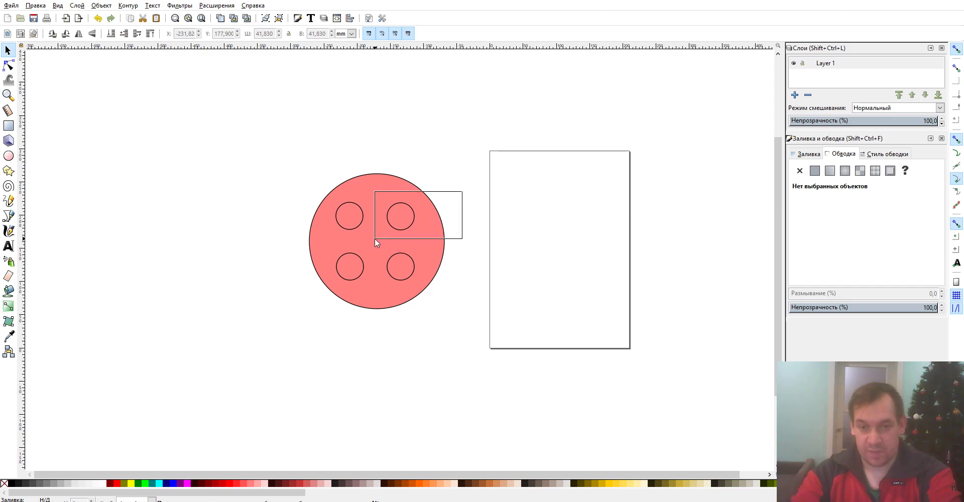
pyautogui.keyDown('shift'); pyautogui.click(370, 184); pyautogui.keyUp('shift')
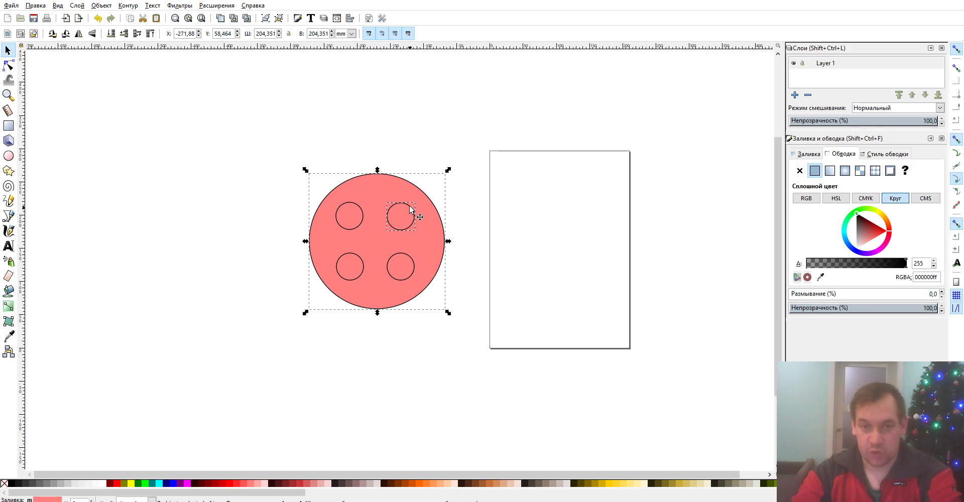
# - Cut the top-right circle from the big circle with Path > Difference and select the other three
pyautogui.click(128, 6)
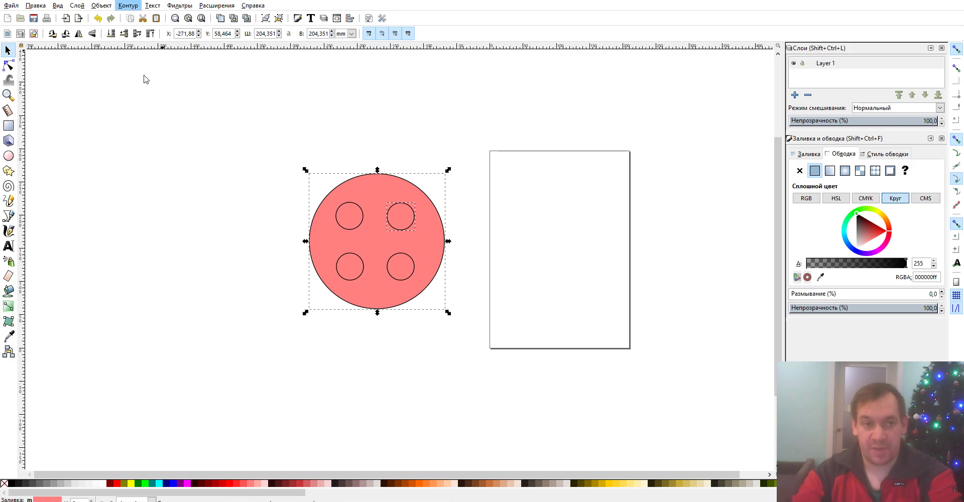
pyautogui.click(159, 79)
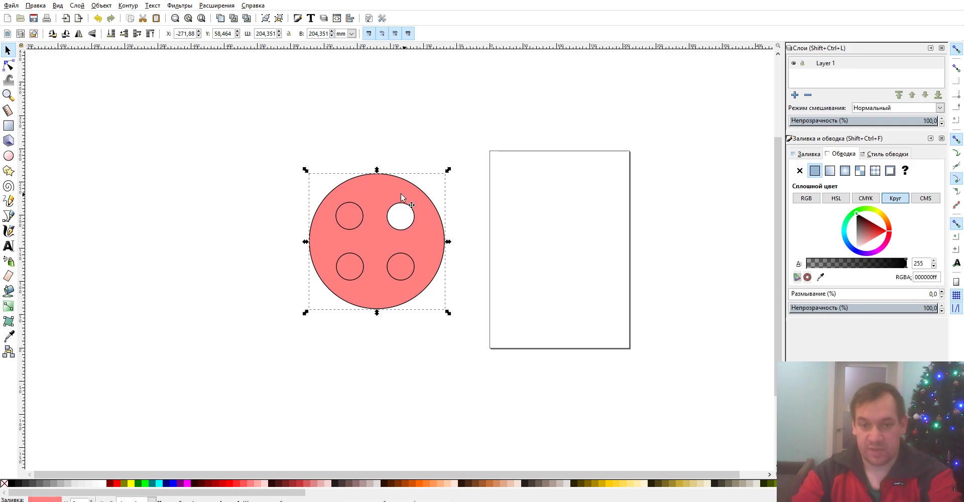
pyautogui.moveTo(483, 186); pyautogui.dragTo(199, 295)
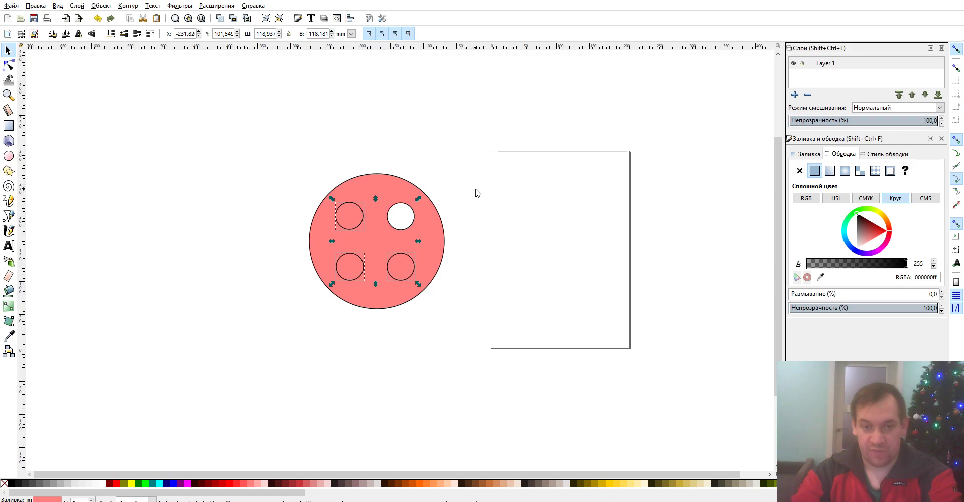
pyautogui.moveTo(476, 190); pyautogui.dragTo(188, 302)
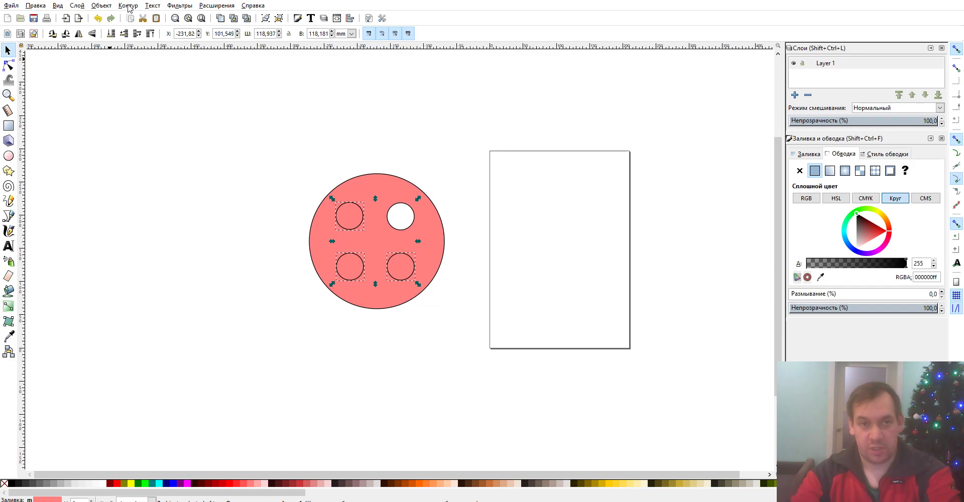
# - Combine the three small circles, subtract them from the big circle, and move the button left
pyautogui.click(129, 8)
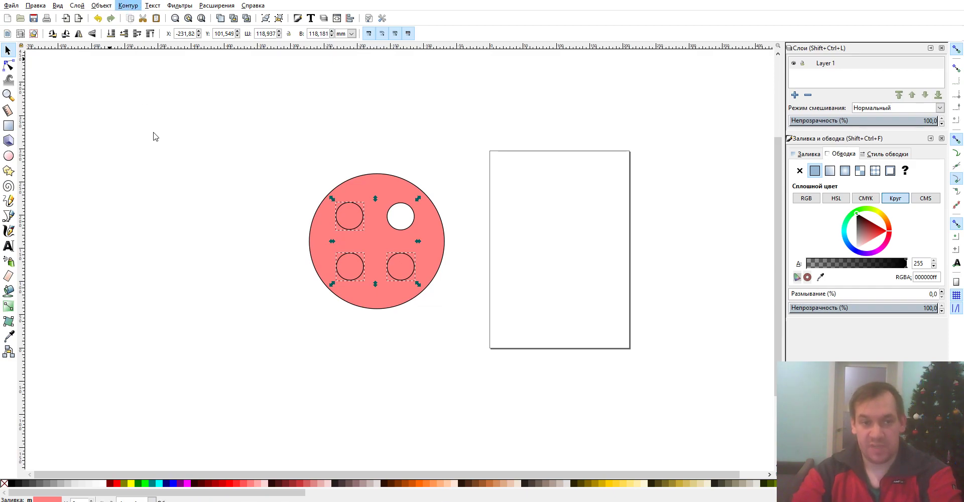
pyautogui.click(266, 129)
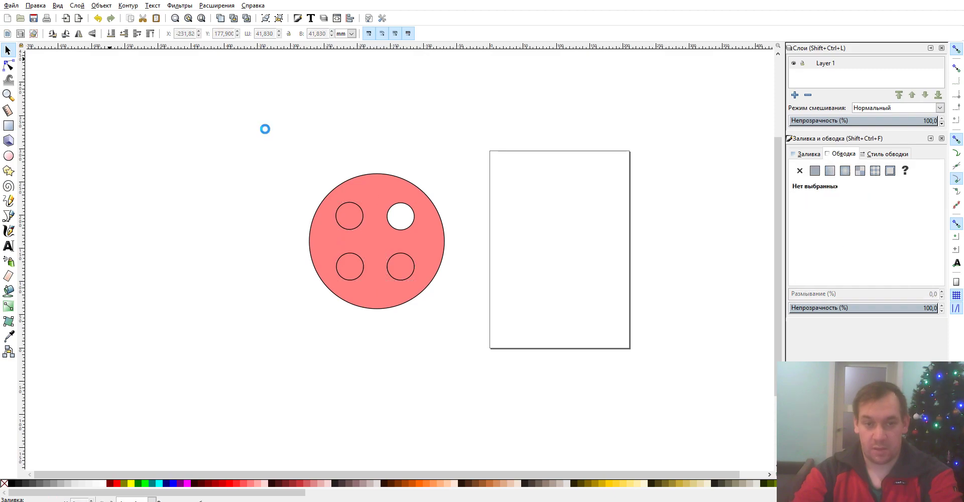
pyautogui.keyDown('shift'); pyautogui.click(366, 187); pyautogui.keyUp('shift')
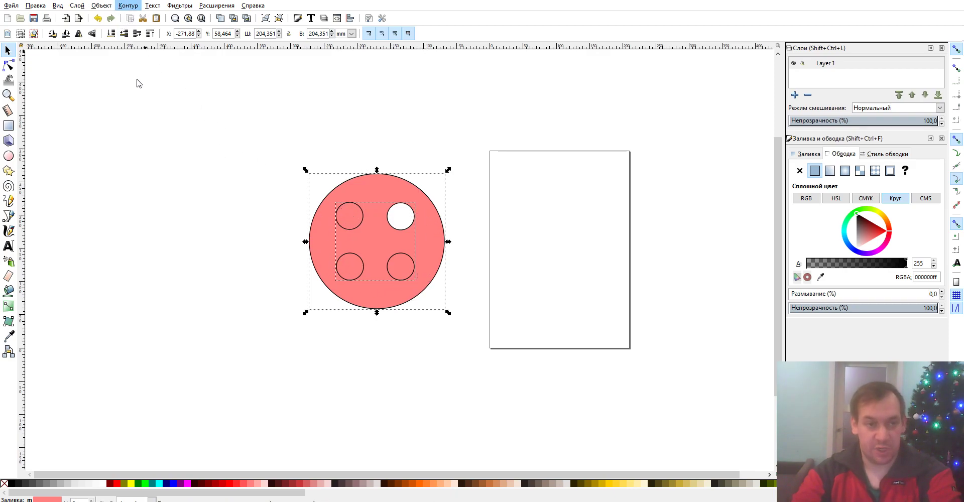
pyautogui.click(497, 211)
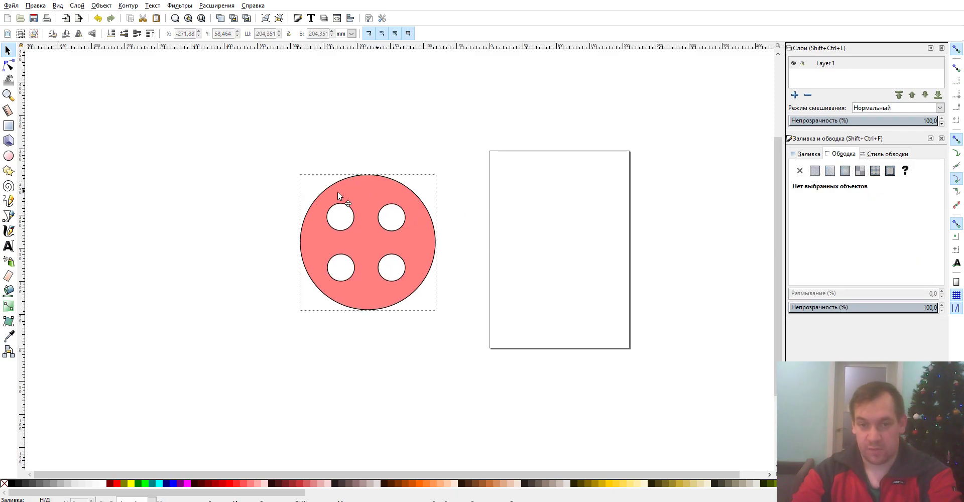
pyautogui.moveTo(337, 191)
pyautogui.mouseDown()
pyautogui.moveTo(215, 182)
pyautogui.moveTo(203, 196)
pyautogui.moveTo(197, 183)
pyautogui.mouseUp()
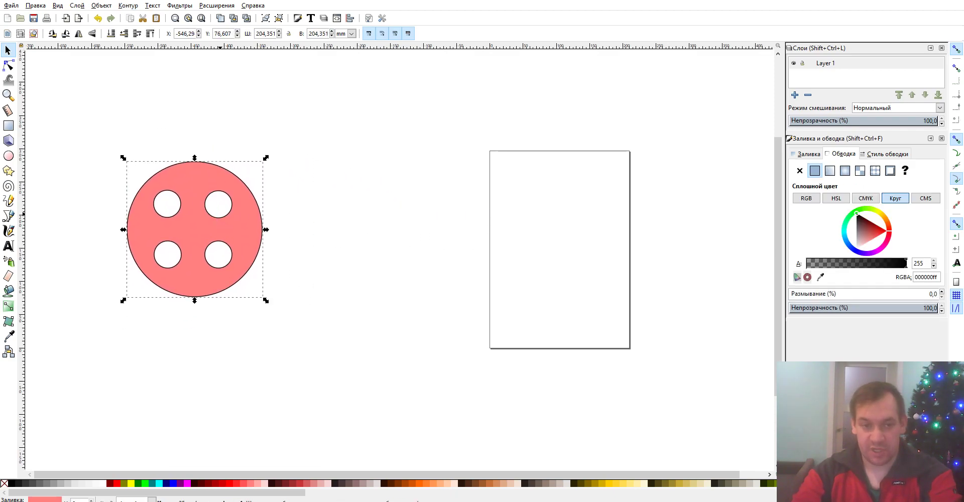
# - Duplicate the holed button twice in a row, placing the second copy on the page, and select the middle one
pyautogui.hotkey('ctrl', 'd')
pyautogui.moveTo(200, 194); pyautogui.dragTo(372, 187)
pyautogui.click(193, 179)
pyautogui.hotkey('ctrl', 'd')
pyautogui.moveTo(193, 179); pyautogui.dragTo(547, 180)
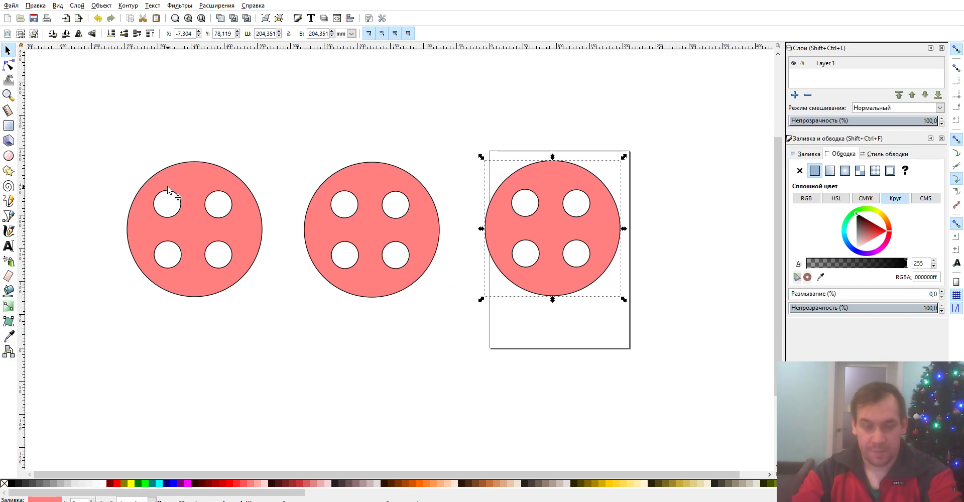
pyautogui.click(186, 187)
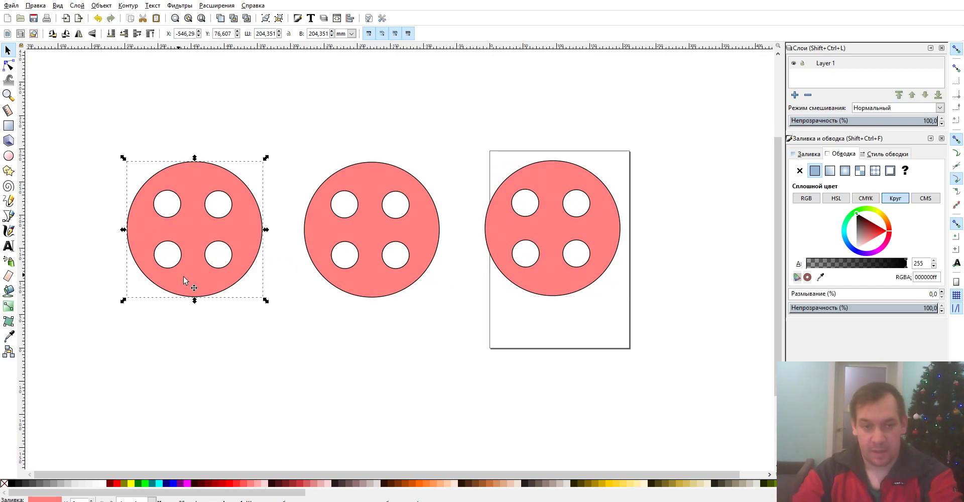
pyautogui.click(360, 184)
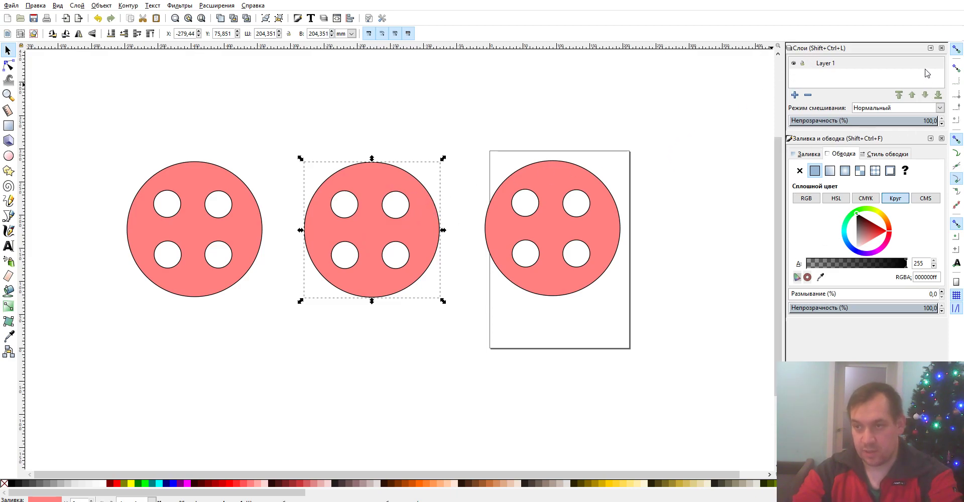
# - Open Fill and Stroke for the middle button and look over its fill, stroke paint and stroke style tabs
pyautogui.click(941, 48)
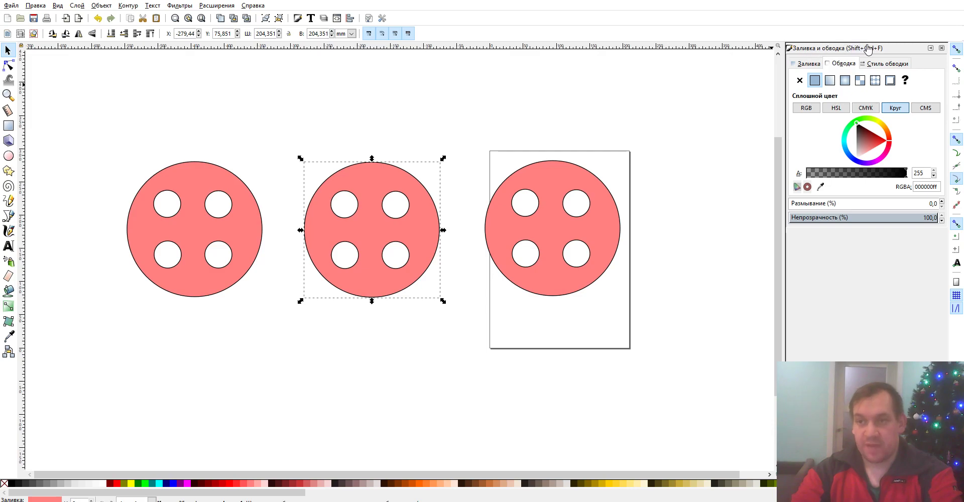
pyautogui.click(942, 48)
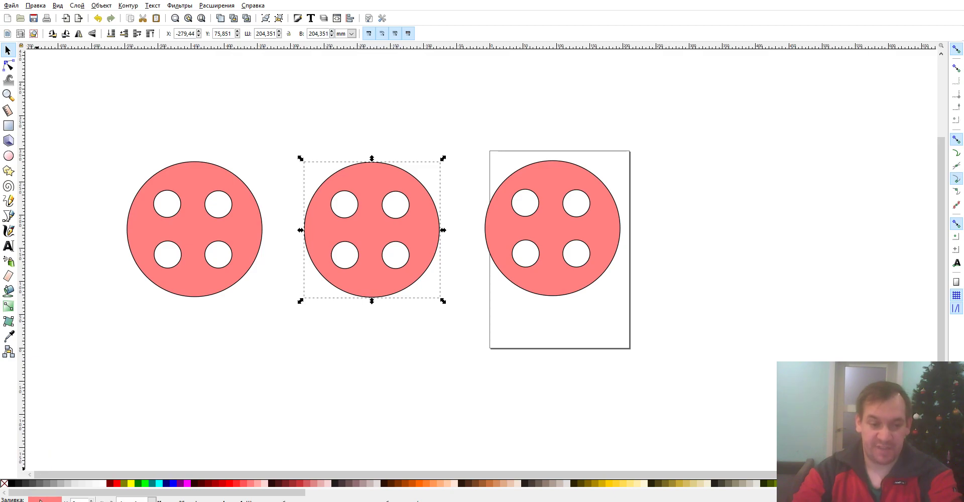
pyautogui.hotkey('ctrl', 'shift', 'f')
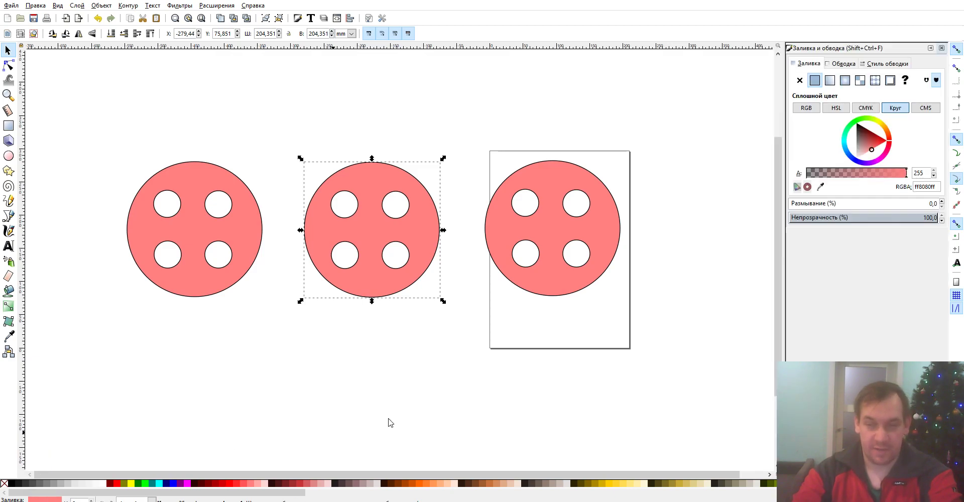
pyautogui.click(941, 47)
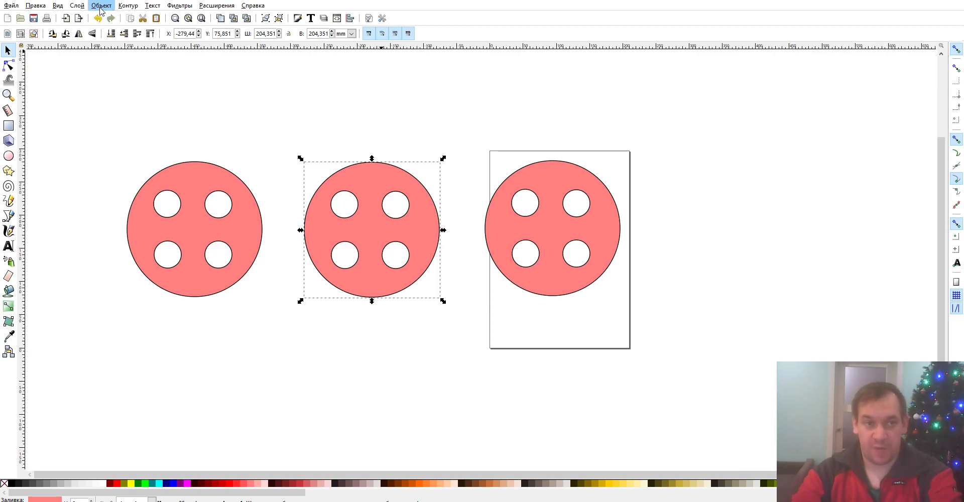
pyautogui.hotkey('ctrl', 'shift', 'f')
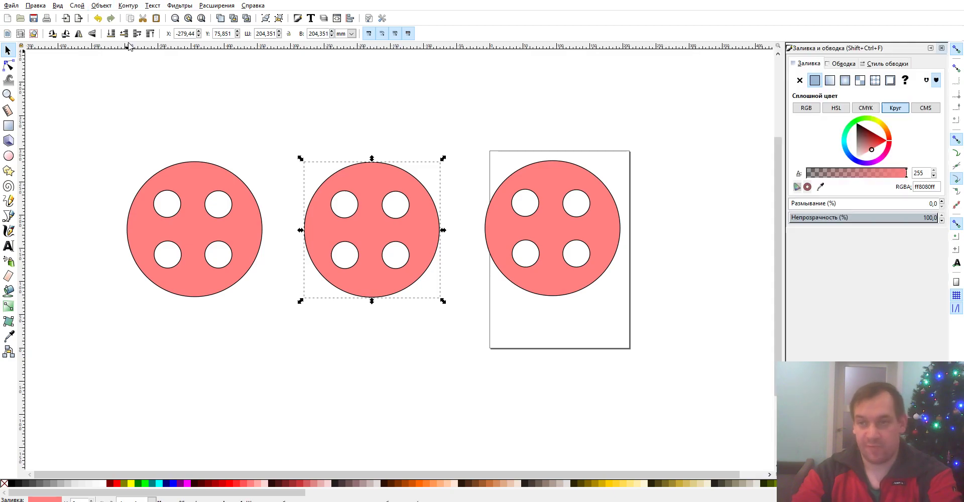
pyautogui.click(854, 64)
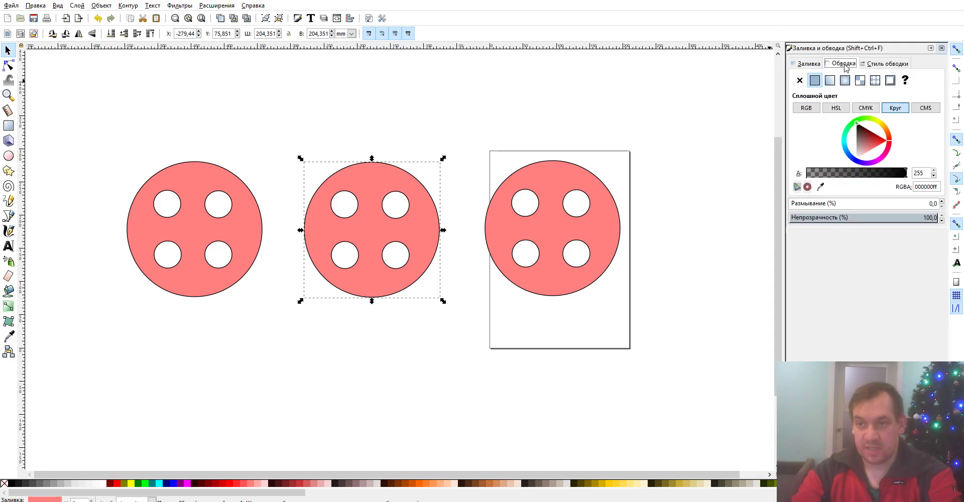
pyautogui.click(876, 64)
pyautogui.click(809, 64)
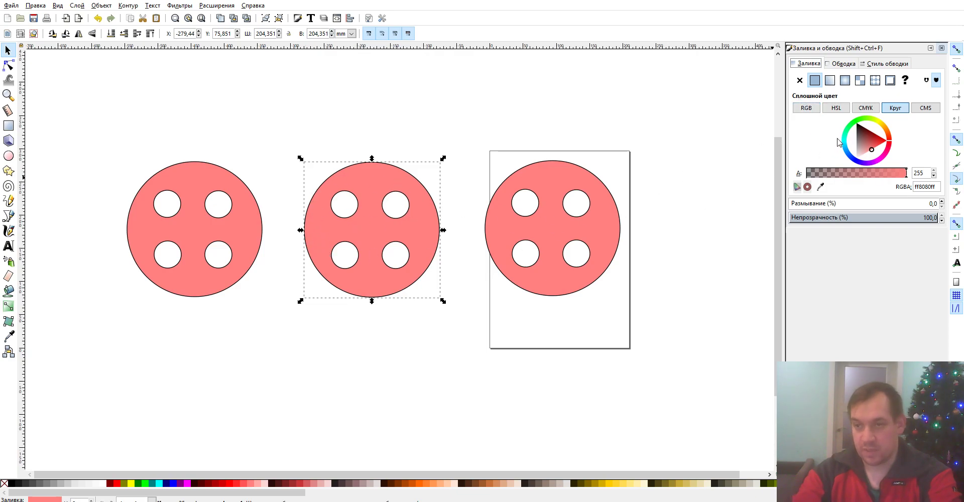
# - Browse the RGB, HSL, CMYK and wheel colour modes, try a green fill, then set fill to none
pyautogui.click(806, 108)
pyautogui.click(837, 108)
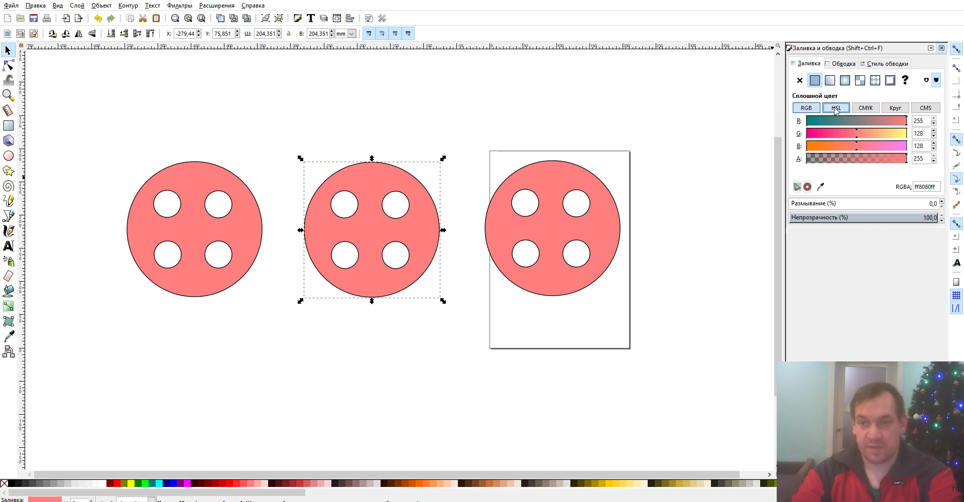
pyautogui.click(866, 108)
pyautogui.click(895, 108)
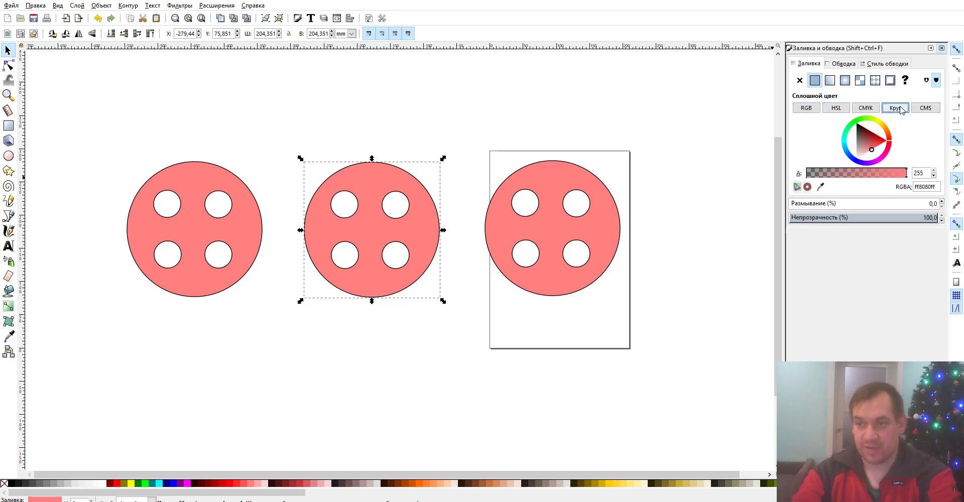
pyautogui.moveTo(874, 147)
pyautogui.mouseDown()
pyautogui.moveTo(864, 114)
pyautogui.moveTo(856, 119)
pyautogui.moveTo(868, 135)
pyautogui.mouseUp()
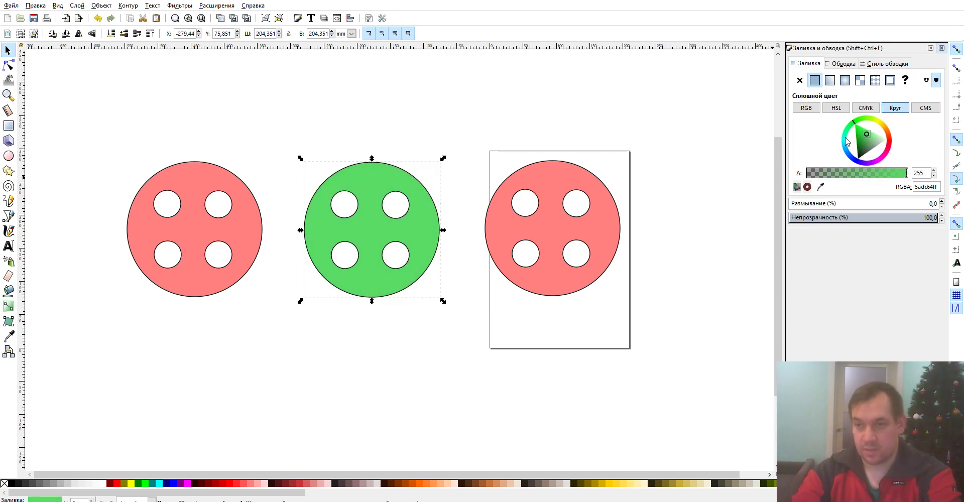
pyautogui.click(846, 130)
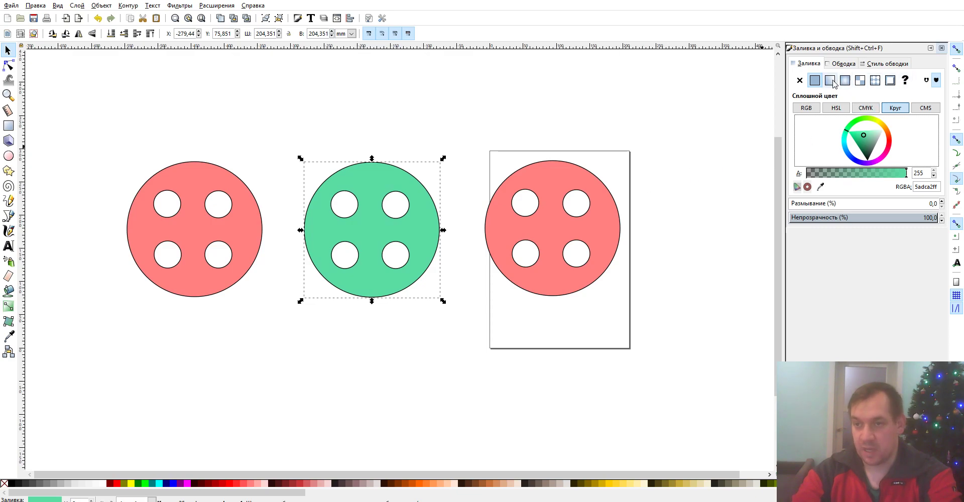
pyautogui.click(800, 82)
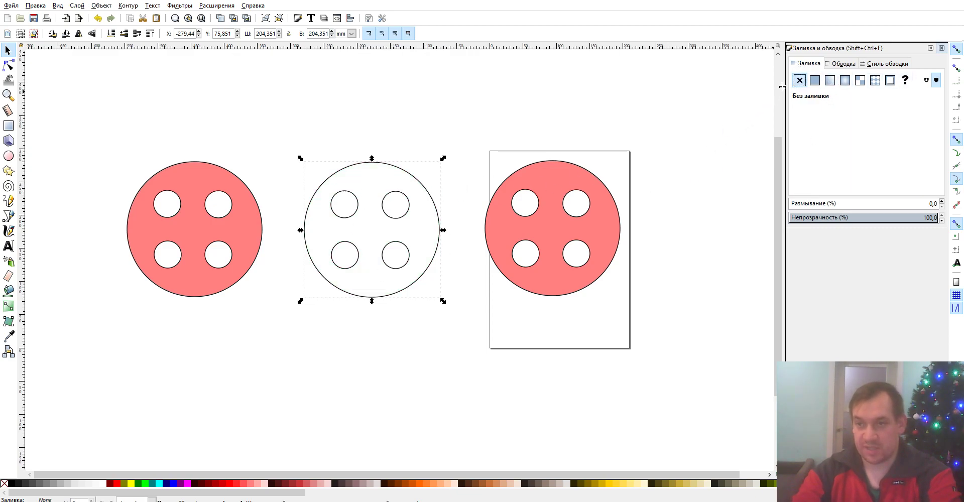
# - Try flat, radial, mesh and pattern fills on the middle button, ending on a linear gradient
pyautogui.click(815, 80)
pyautogui.click(830, 81)
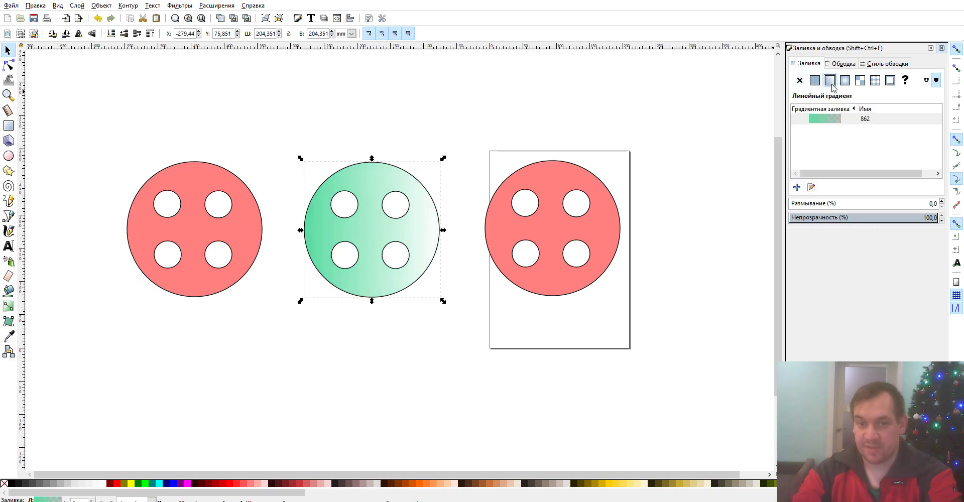
pyautogui.click(846, 81)
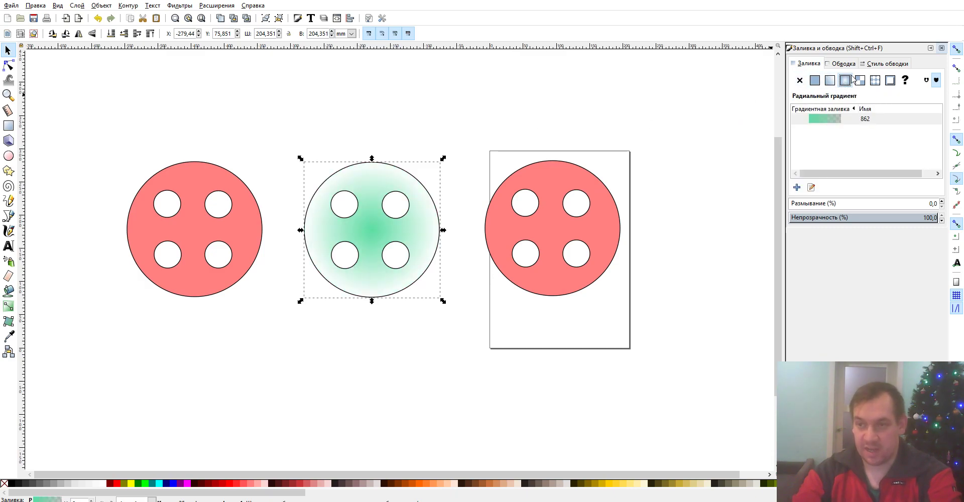
pyautogui.click(859, 81)
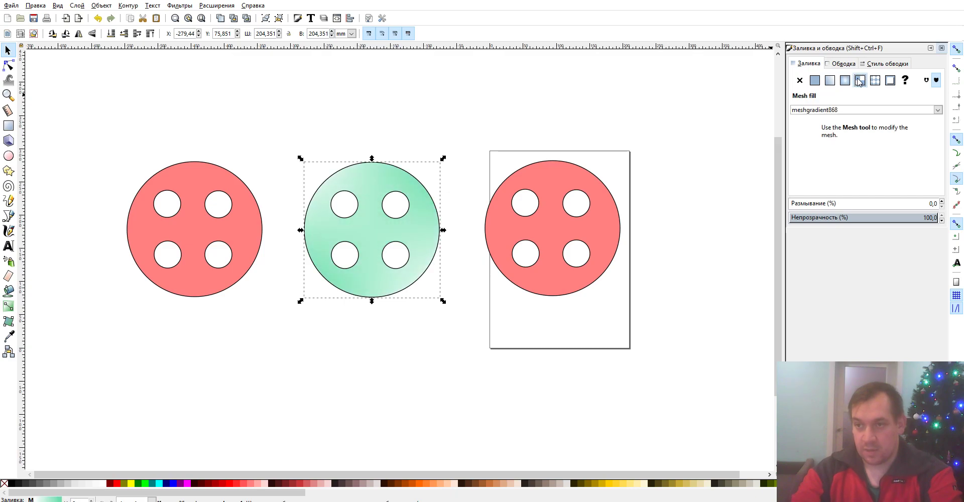
pyautogui.click(875, 81)
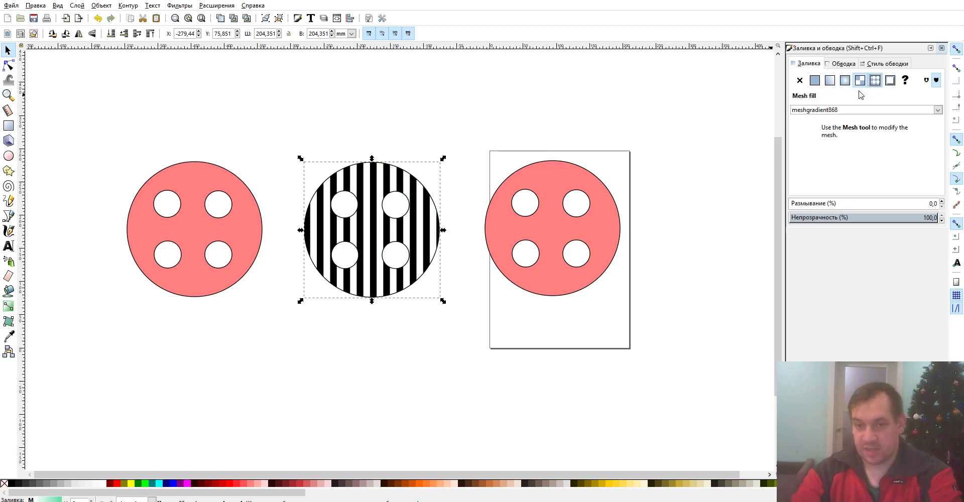
pyautogui.click(830, 81)
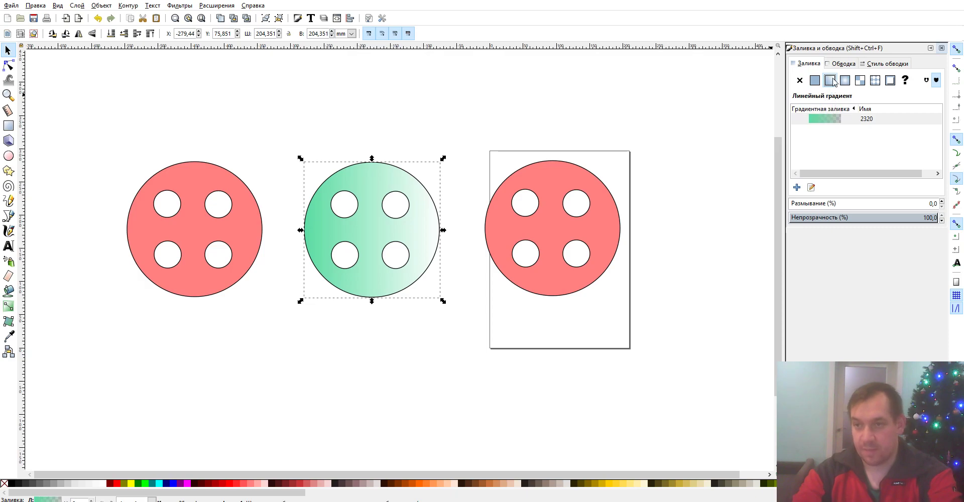
# - Cycle the outline paint through none, flat black, radial and mesh, settling on a linear gradient
pyautogui.click(842, 63)
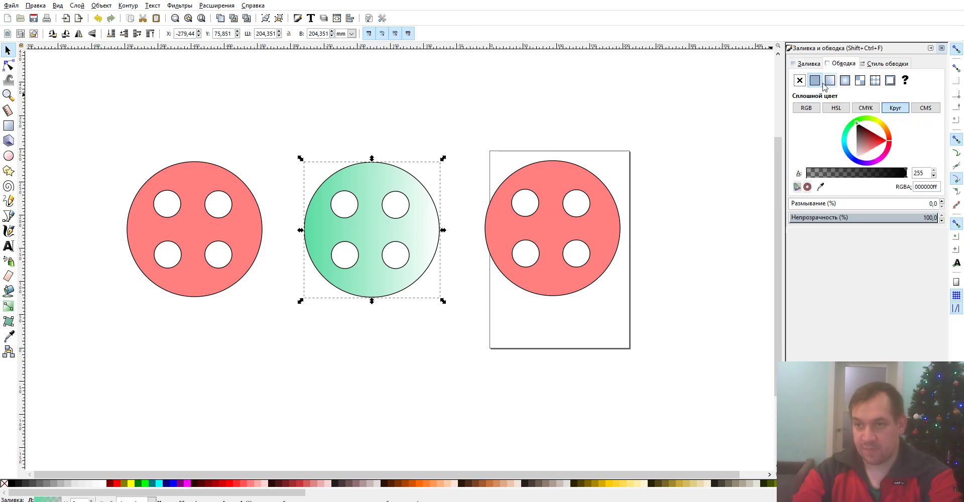
pyautogui.click(799, 81)
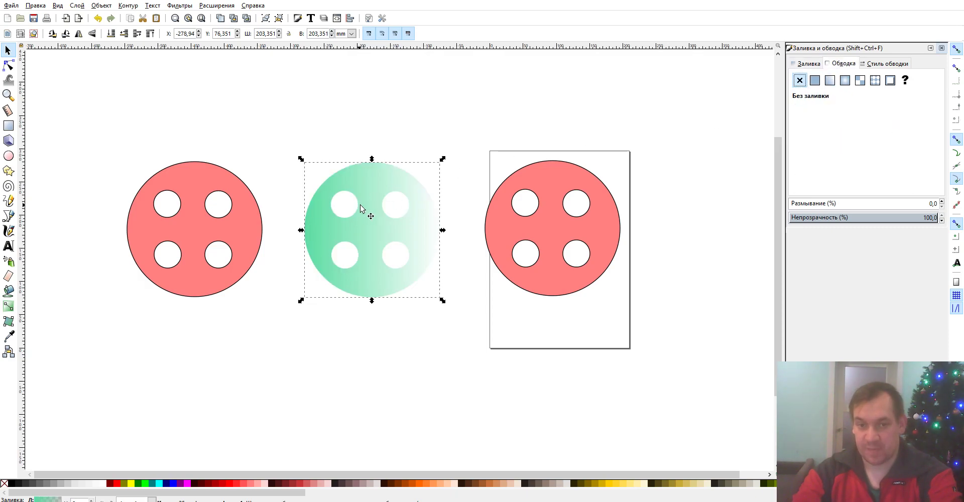
pyautogui.click(815, 81)
pyautogui.click(830, 81)
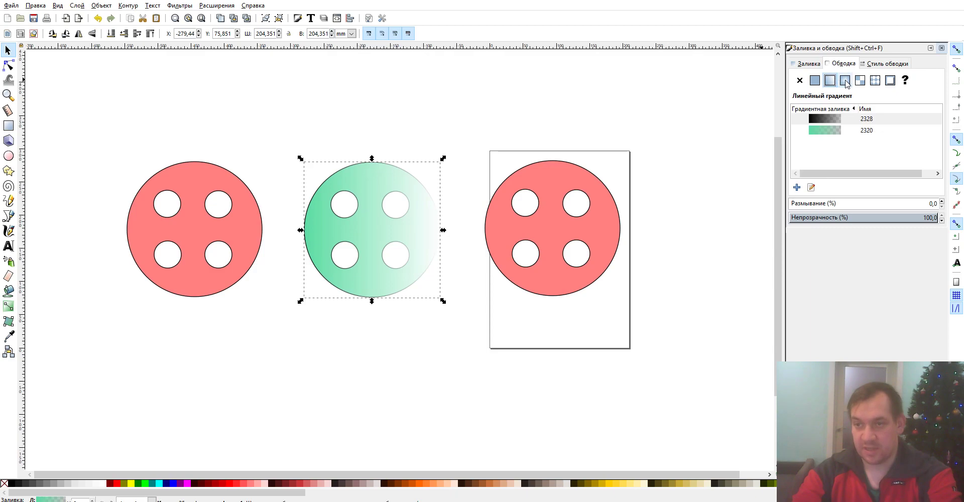
pyautogui.click(845, 81)
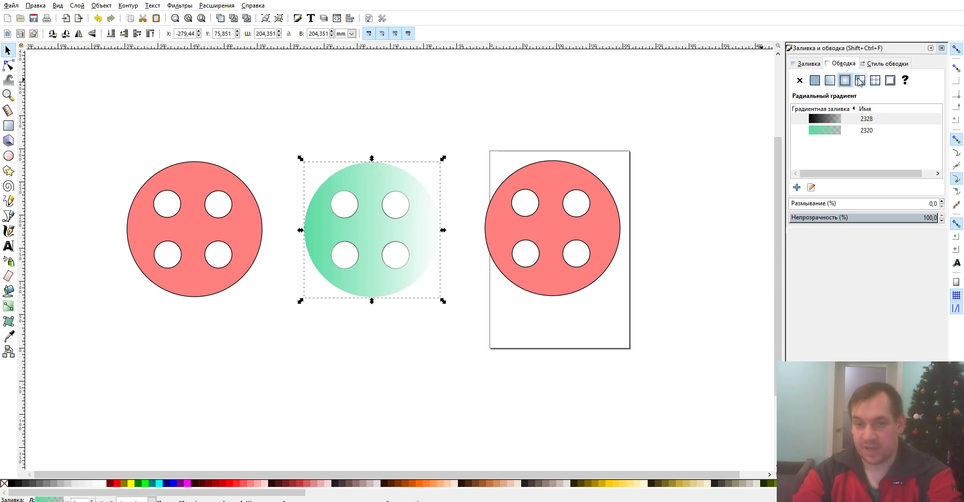
pyautogui.click(861, 80)
pyautogui.click(831, 82)
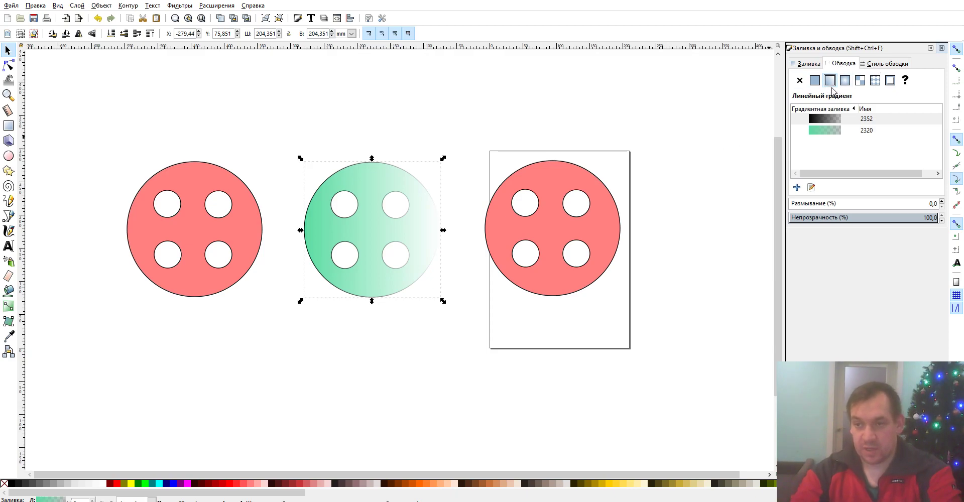
pyautogui.click(874, 66)
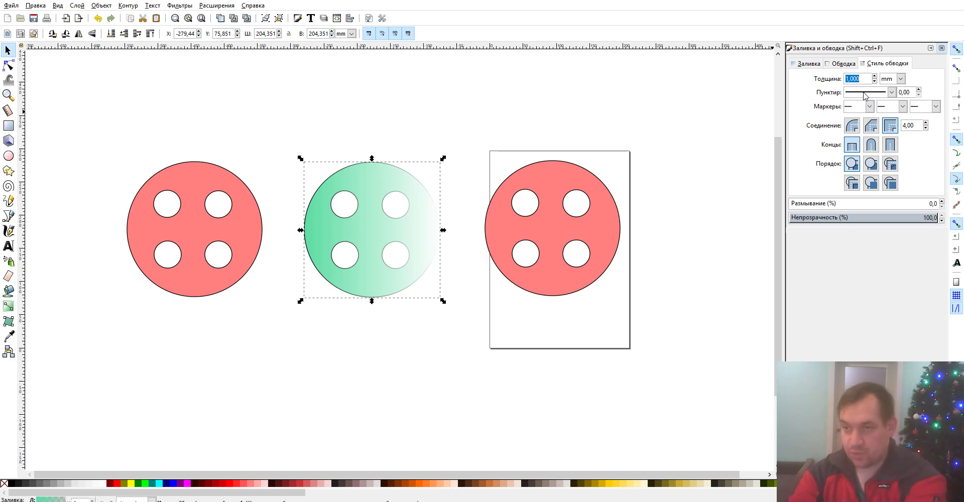
# - Set the middle button's outline width to 20 mm, then reduce it to 10 mm
pyautogui.click(875, 76)
pyautogui.doubleClick(865, 78)
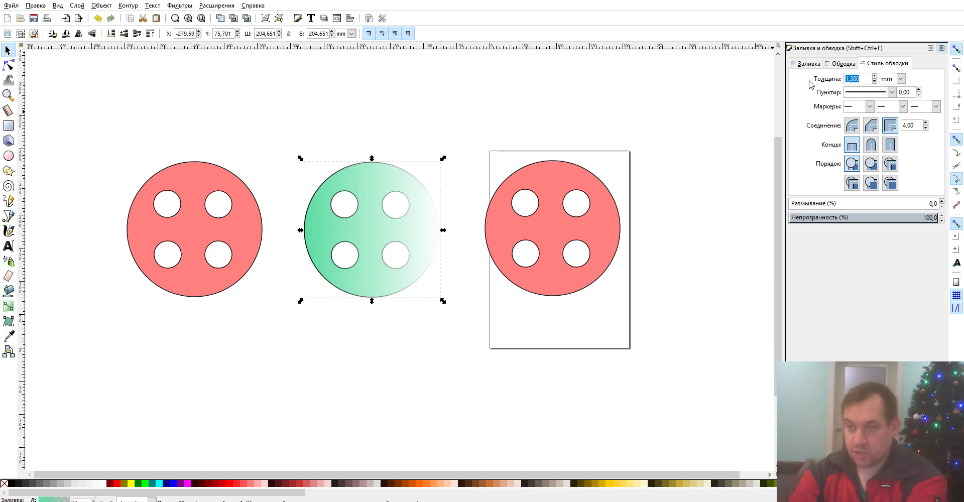
pyautogui.write('20')
pyautogui.press('Return')
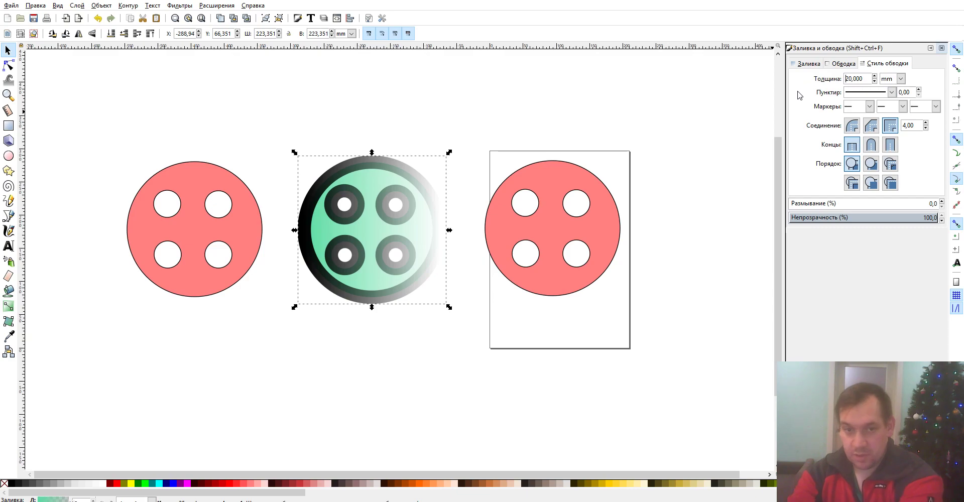
pyautogui.write('10')
pyautogui.press('Return')
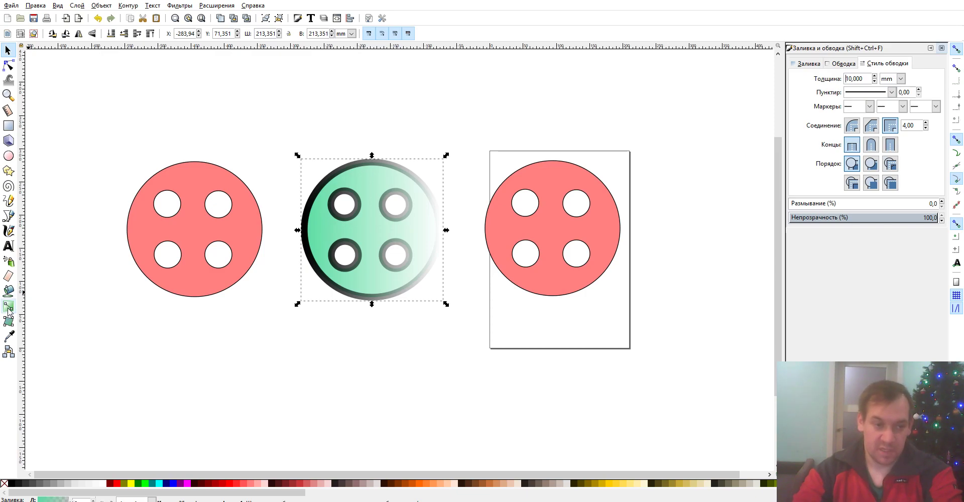
# - Angle the middle button's gradient from lower-left teal green to upper-right white
pyautogui.click(8, 307)
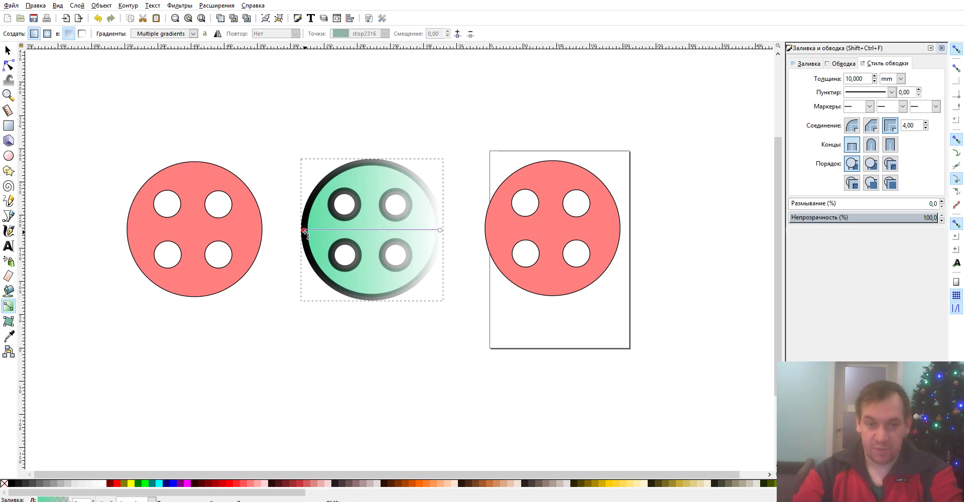
pyautogui.moveTo(304, 230); pyautogui.dragTo(324, 288)
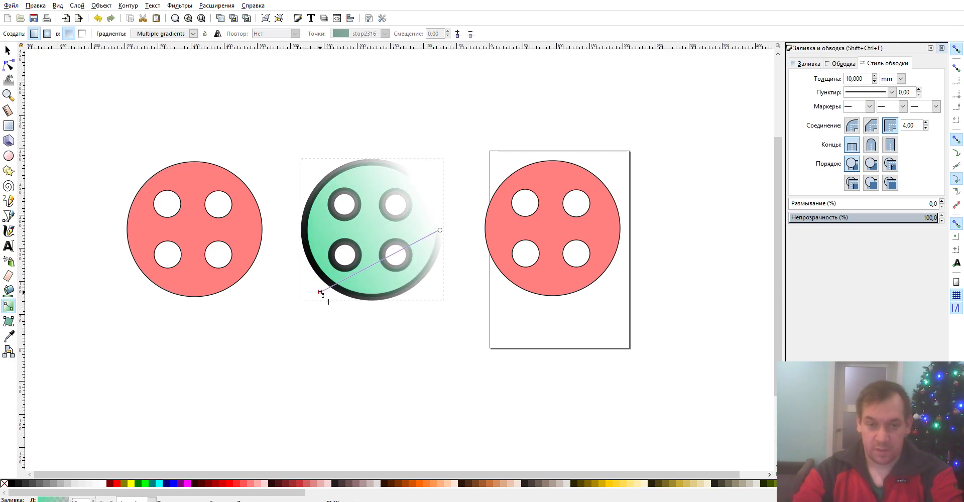
pyautogui.moveTo(441, 230); pyautogui.dragTo(421, 171)
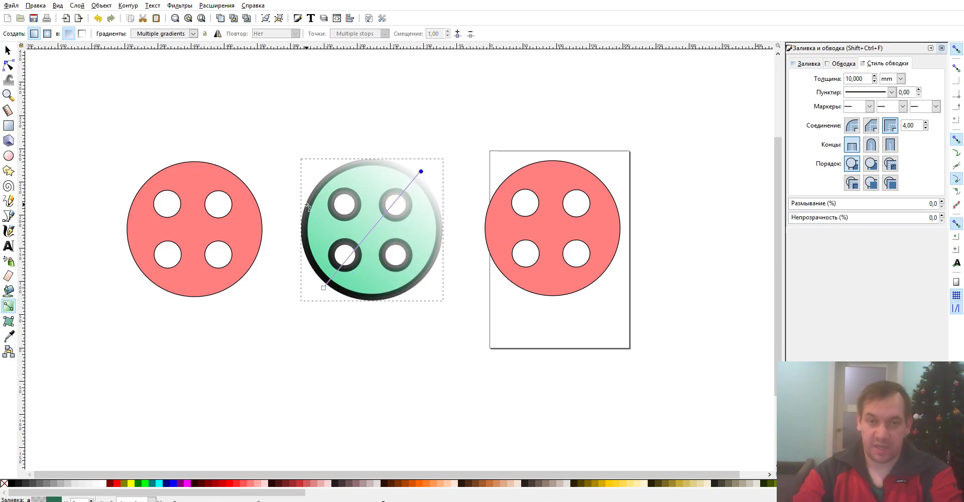
pyautogui.click(325, 290)
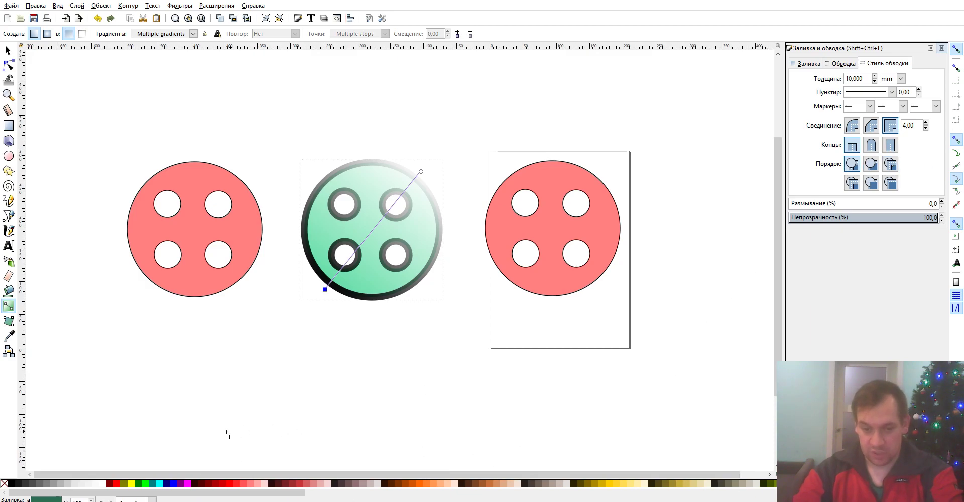
pyautogui.moveTo(210, 497); pyautogui.dragTo(392, 495)
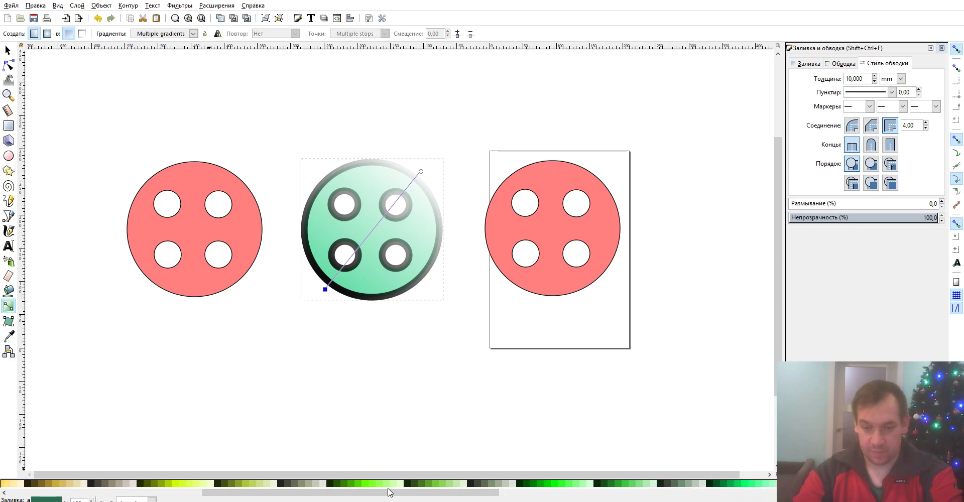
# - Colour the gradient's start stop green and its end stop a light green shade
pyautogui.click(350, 485)
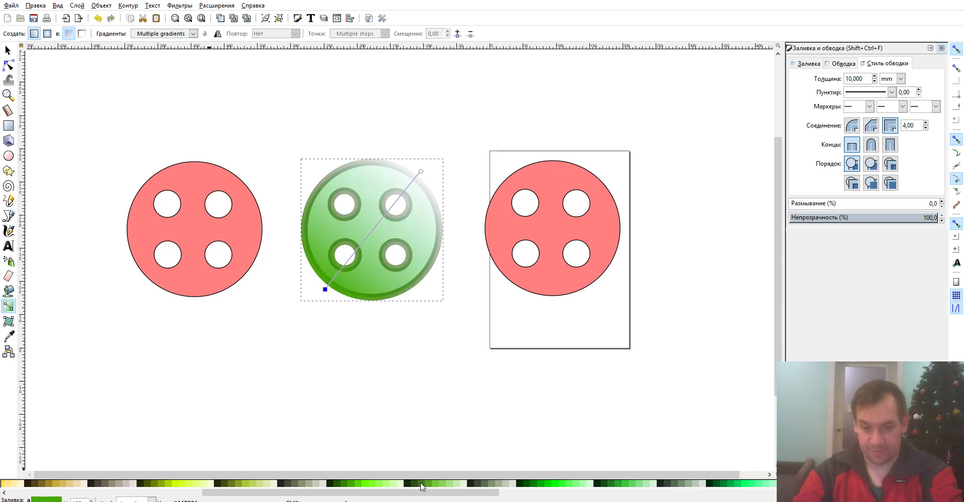
pyautogui.click(421, 171)
pyautogui.click(457, 484)
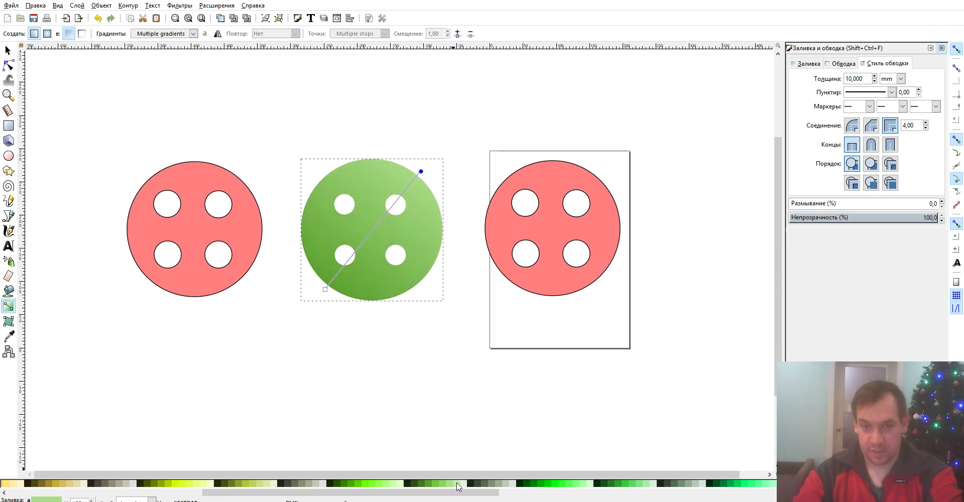
pyautogui.click(462, 484)
pyautogui.click(458, 484)
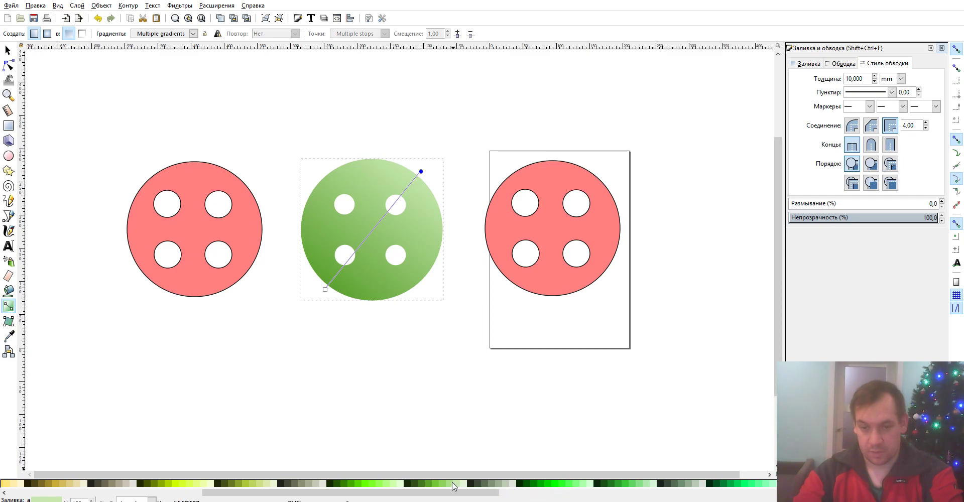
pyautogui.click(453, 484)
pyautogui.click(443, 484)
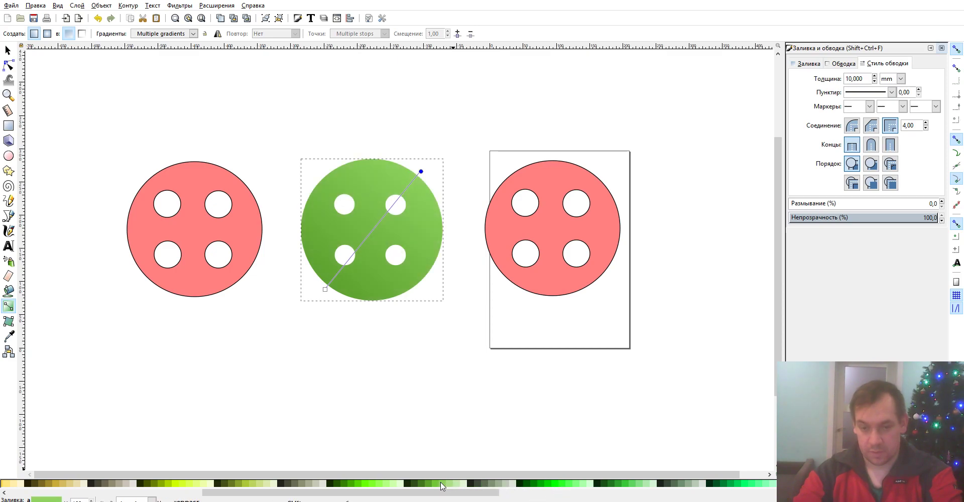
# - Check the fill settings and recolour the start stop a darker green
pyautogui.click(326, 290)
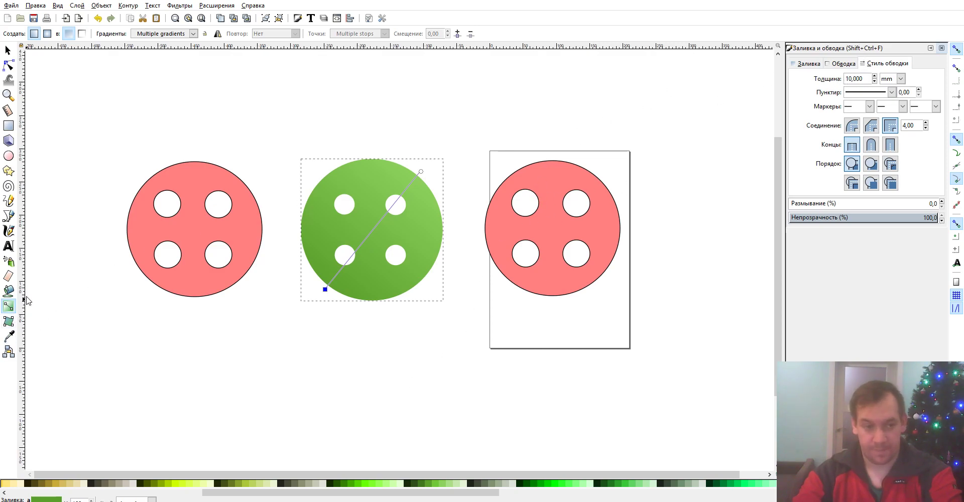
pyautogui.click(809, 64)
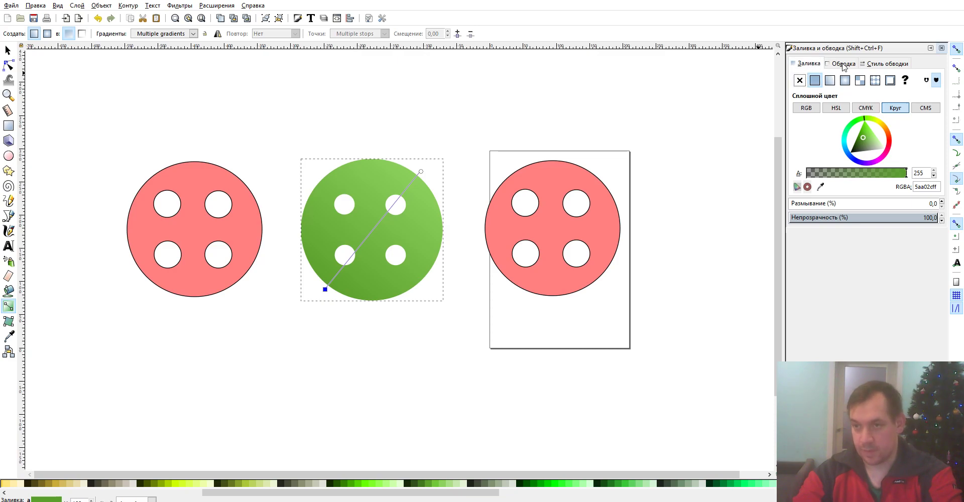
pyautogui.click(882, 66)
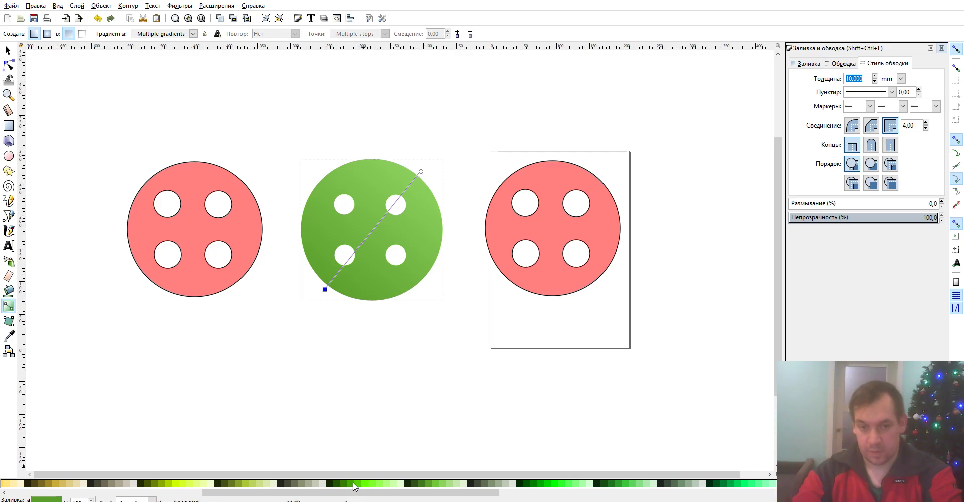
pyautogui.click(330, 485)
# - Finish darkening the start stop, give the outline a linear gradient, and remove the fill
pyautogui.click(339, 485)
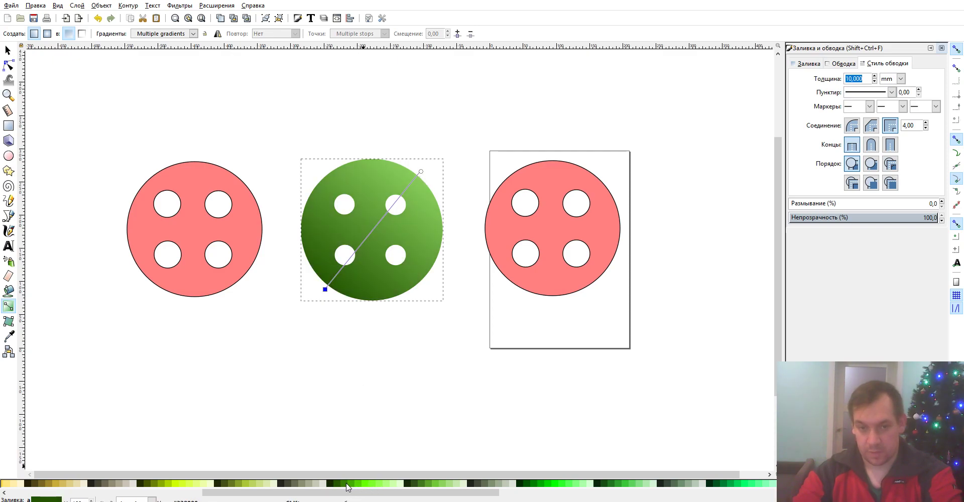
pyautogui.click(347, 485)
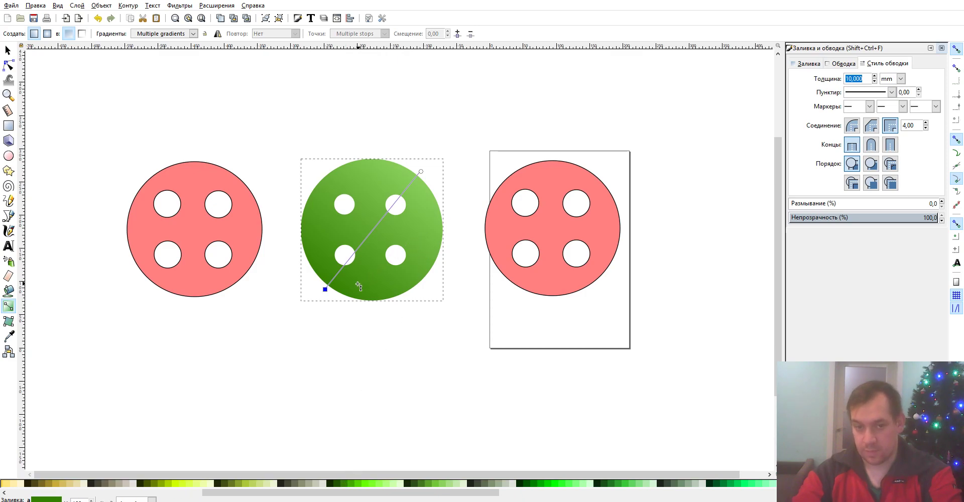
pyautogui.click(843, 64)
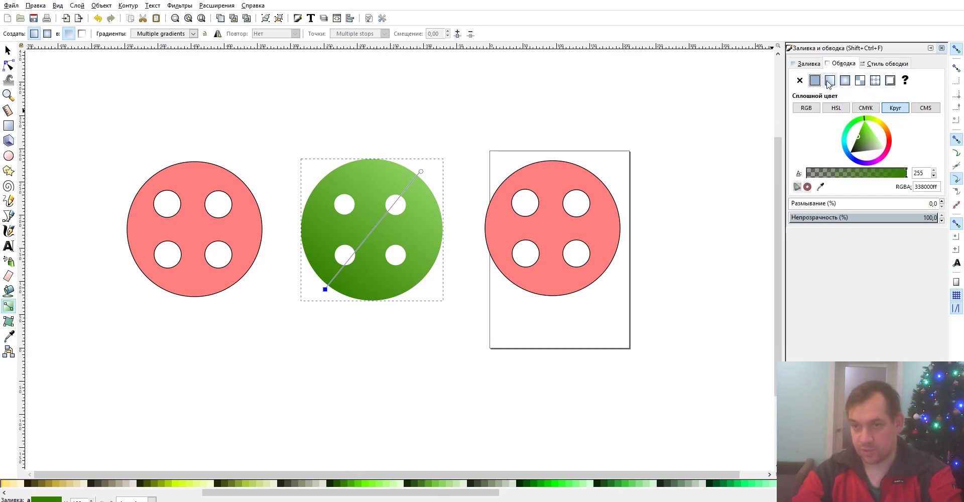
pyautogui.click(829, 80)
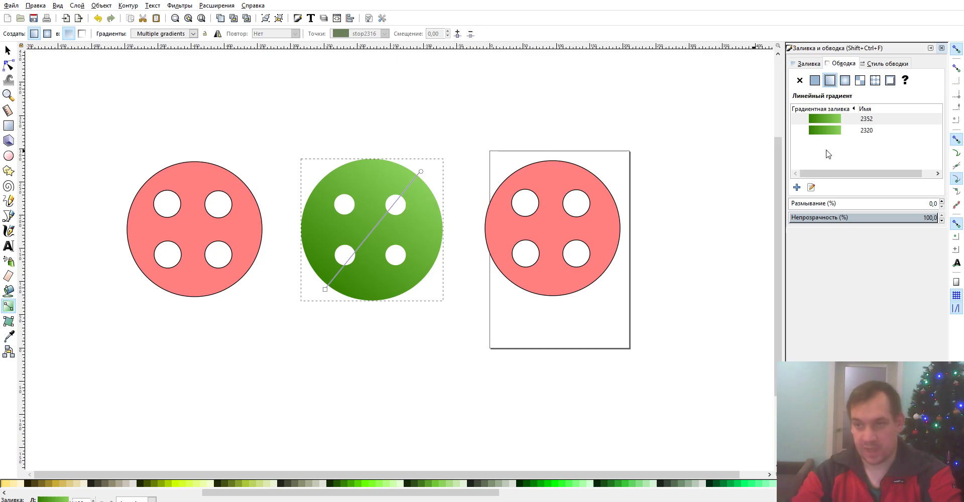
pyautogui.click(807, 64)
pyautogui.click(800, 81)
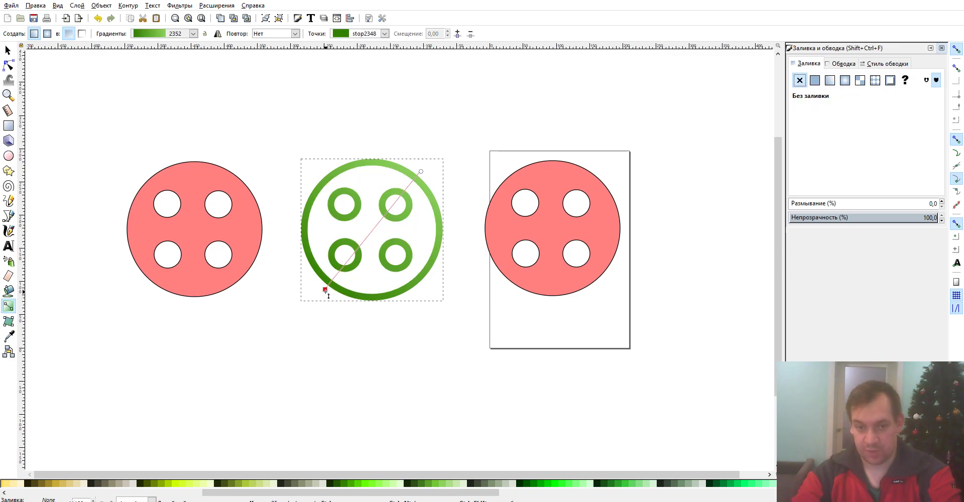
# - Colour the outline gradient from green 447821 to pale green and add a linear-gradient fill
pyautogui.click(326, 290)
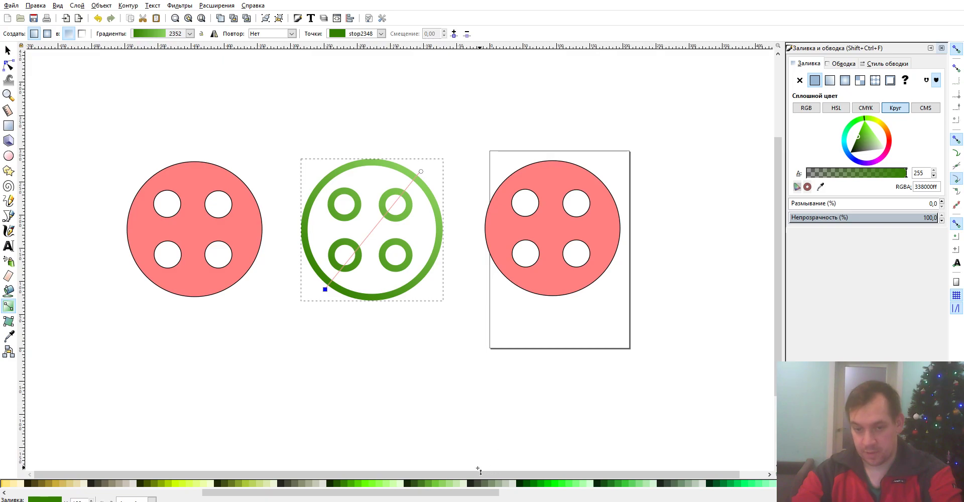
pyautogui.click(422, 484)
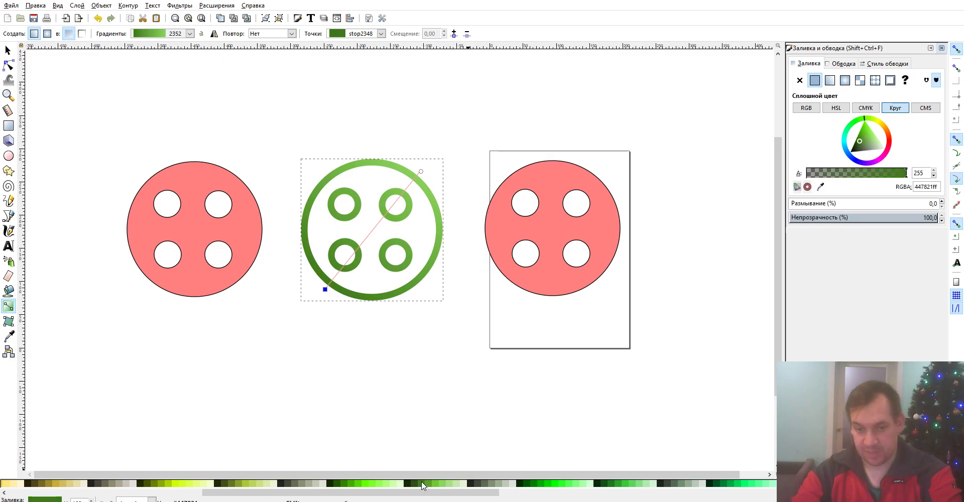
pyautogui.click(421, 172)
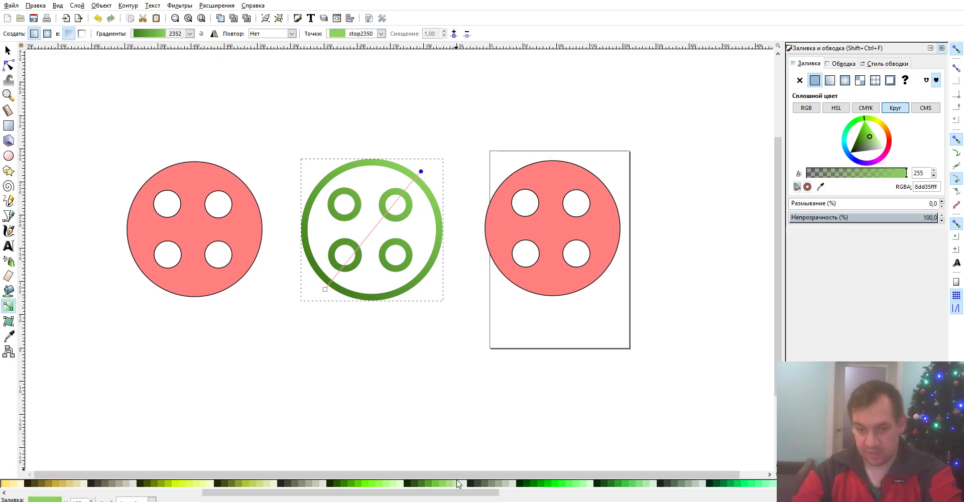
pyautogui.click(458, 485)
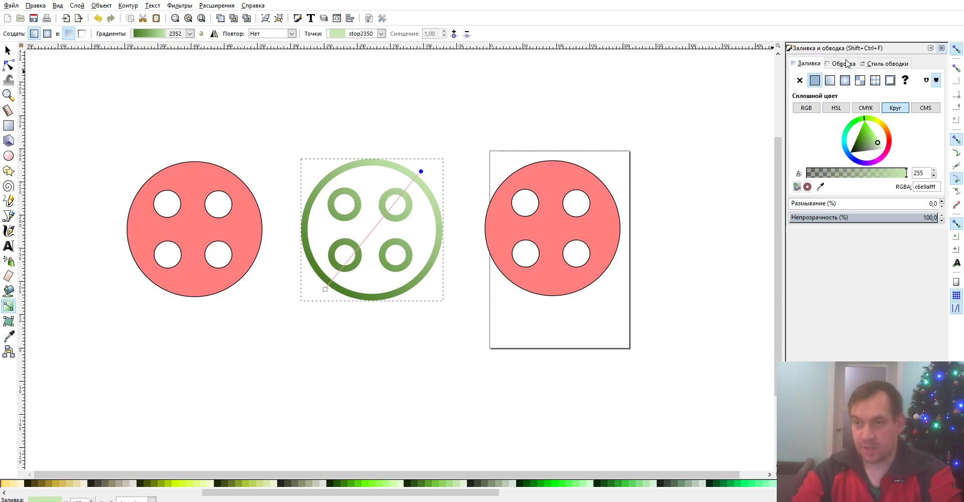
pyautogui.click(830, 80)
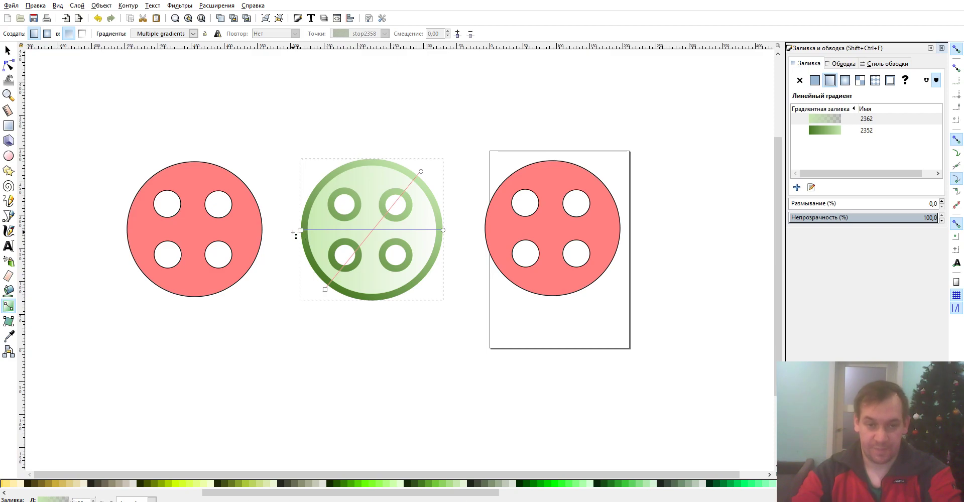
# - Run the fill gradient diagonally across the circle with an opaque light green end stop
pyautogui.moveTo(302, 231); pyautogui.dragTo(408, 167)
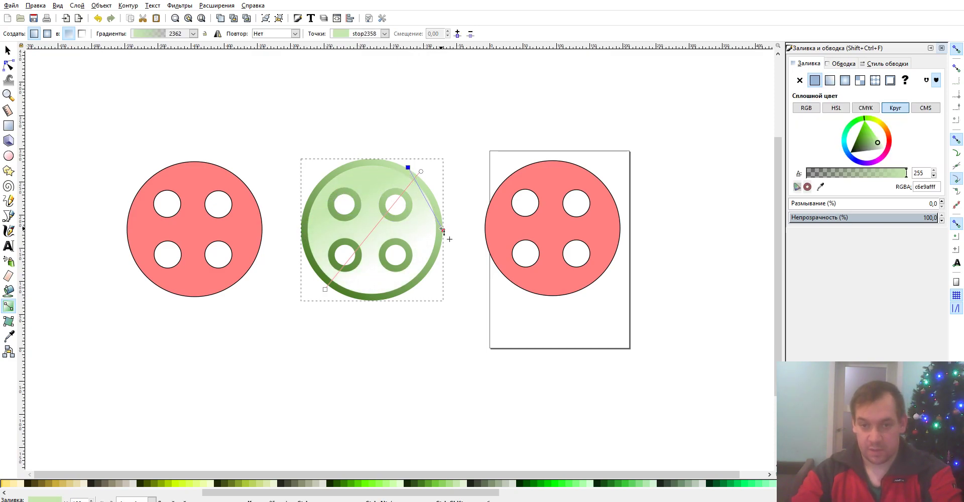
pyautogui.moveTo(442, 230); pyautogui.dragTo(317, 281)
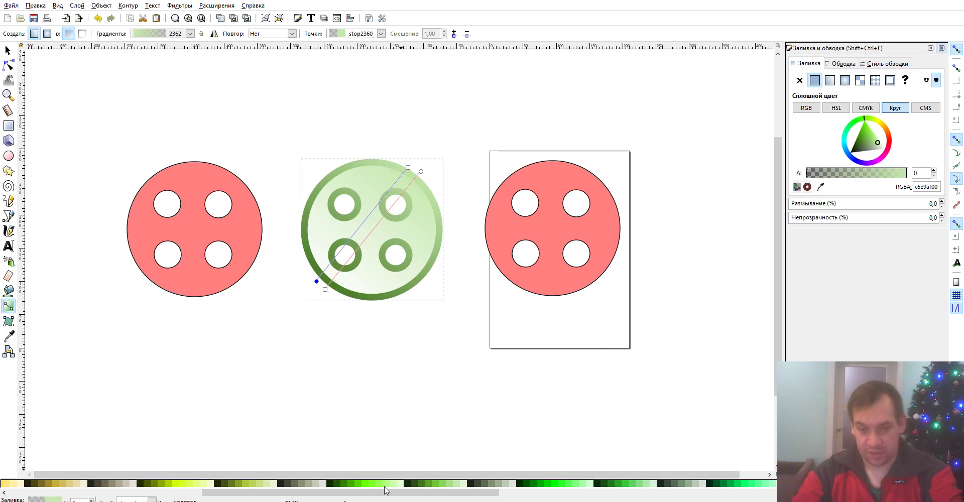
pyautogui.click(449, 488)
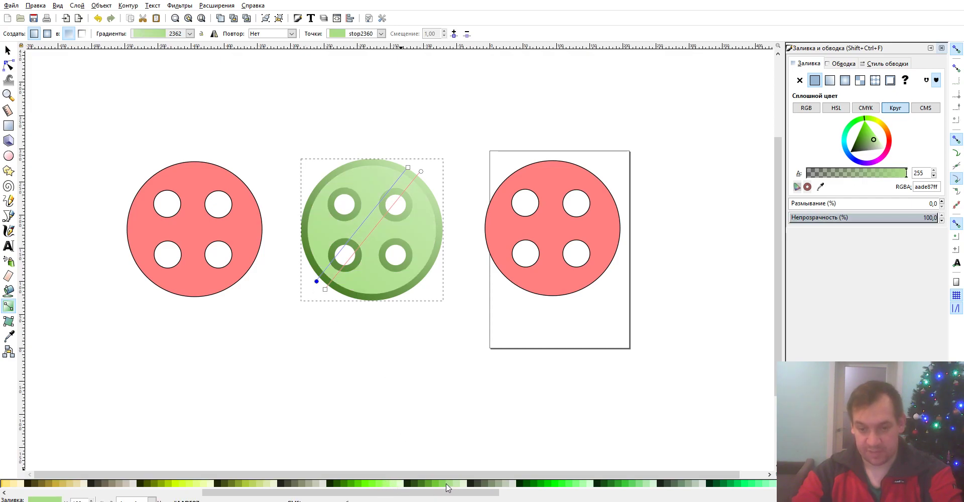
# - Try several greens on the top stop, settling on greyish green 9dac93
pyautogui.click(408, 168)
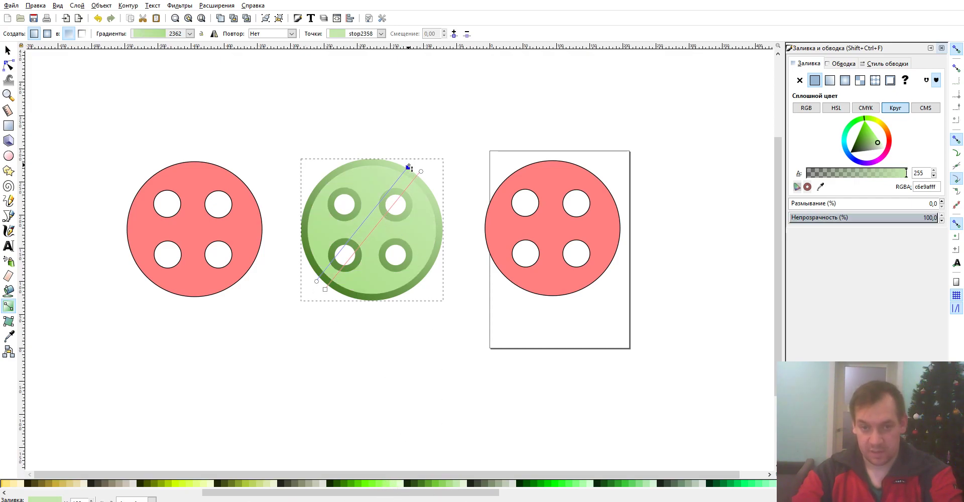
pyautogui.click(427, 485)
pyautogui.click(429, 485)
pyautogui.click(439, 488)
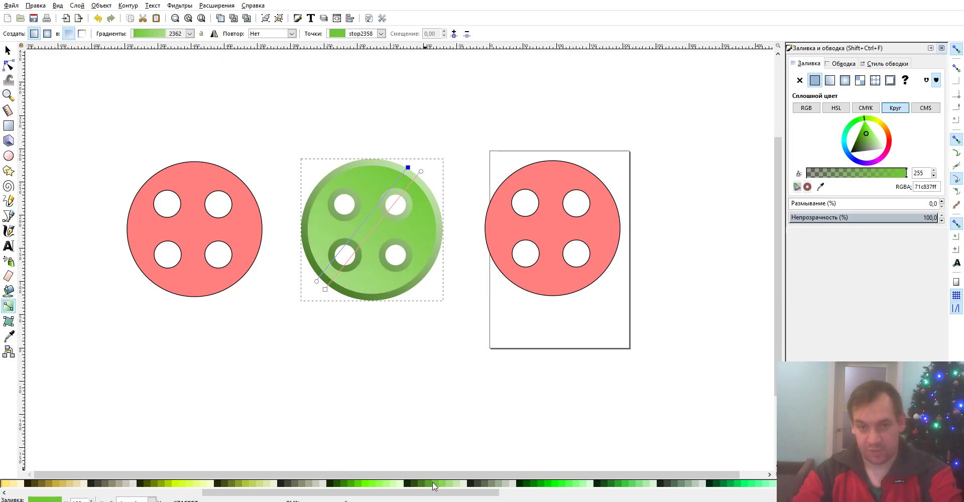
pyautogui.click(620, 485)
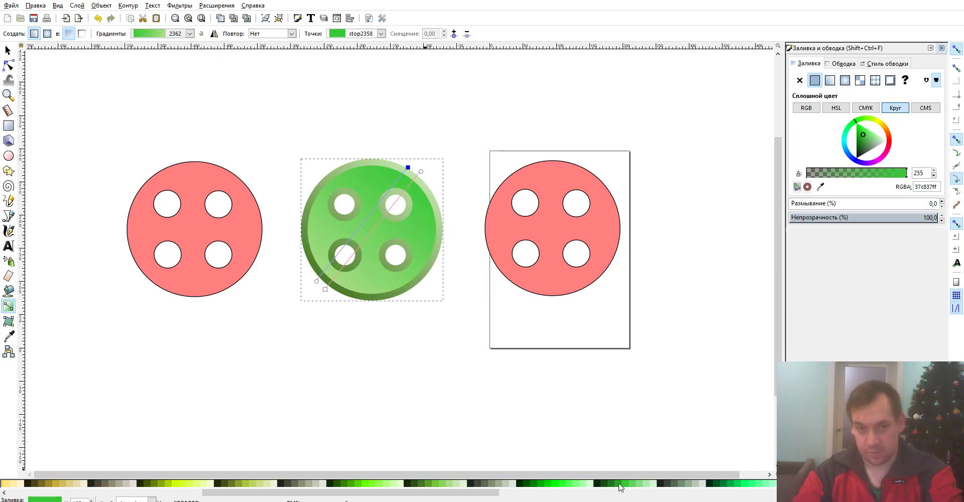
pyautogui.click(618, 485)
pyautogui.click(446, 485)
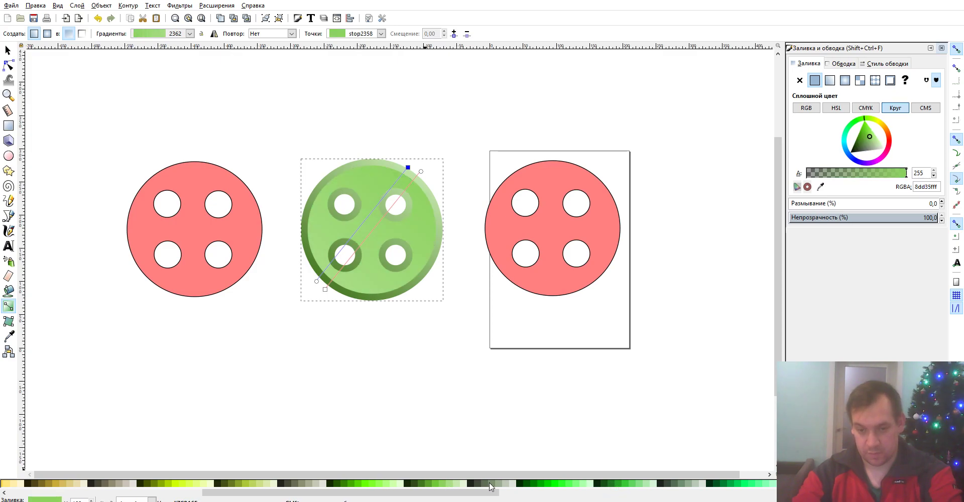
pyautogui.click(490, 484)
pyautogui.click(440, 485)
pyautogui.click(500, 485)
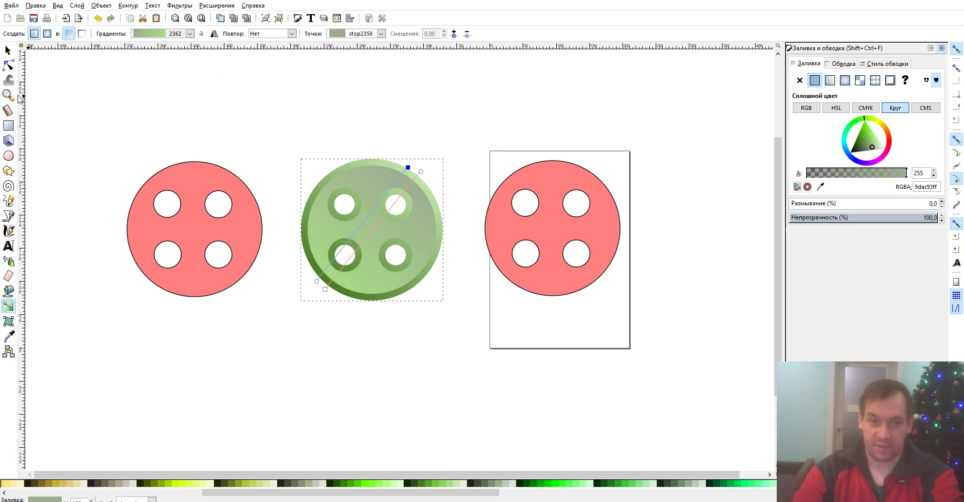
# - Move the green button down-left and the right red button up-left
pyautogui.press('s')
pyautogui.moveTo(412, 187)
pyautogui.mouseDown()
pyautogui.moveTo(396, 155)
pyautogui.moveTo(314, 296)
pyautogui.moveTo(333, 304)
pyautogui.moveTo(318, 293)
pyautogui.mouseUp()
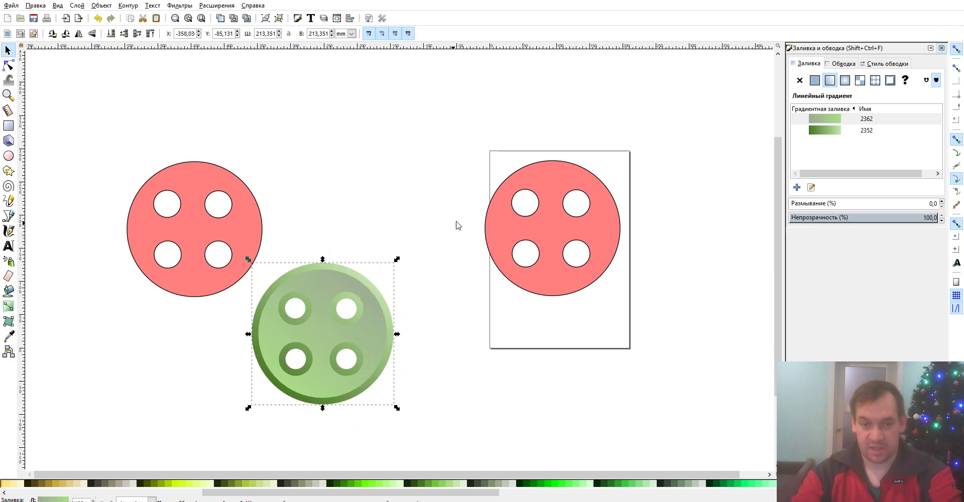
pyautogui.moveTo(483, 151); pyautogui.dragTo(640, 331)
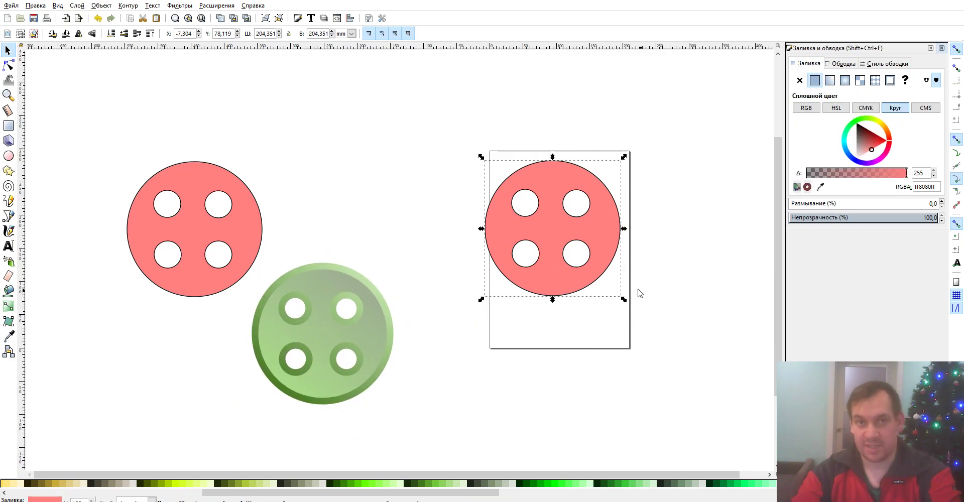
pyautogui.moveTo(549, 223)
pyautogui.mouseDown()
pyautogui.moveTo(477, 188)
pyautogui.moveTo(443, 198)
pyautogui.moveTo(500, 186)
pyautogui.mouseUp()
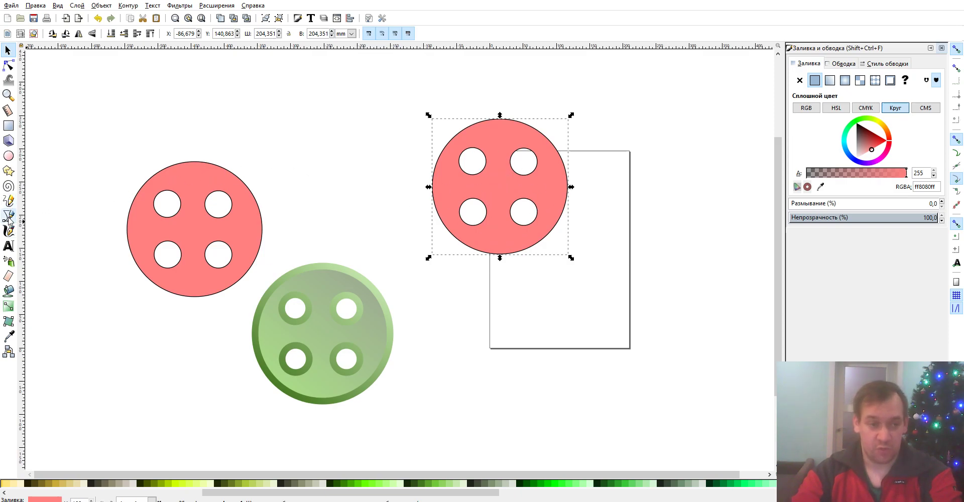
pyautogui.click(8, 216)
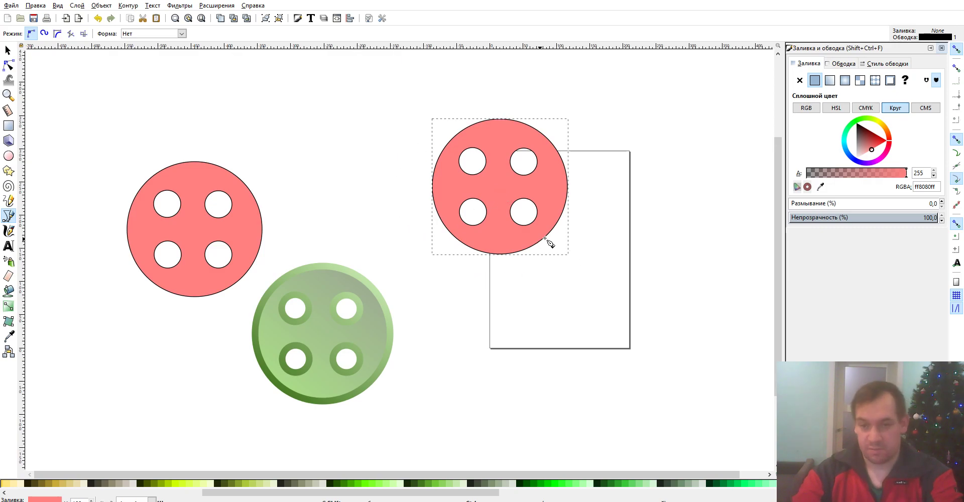
# - Draw a closed zigzag lightning-bolt outline beside the right red button
pyautogui.click(628, 122)
pyautogui.click(592, 181)
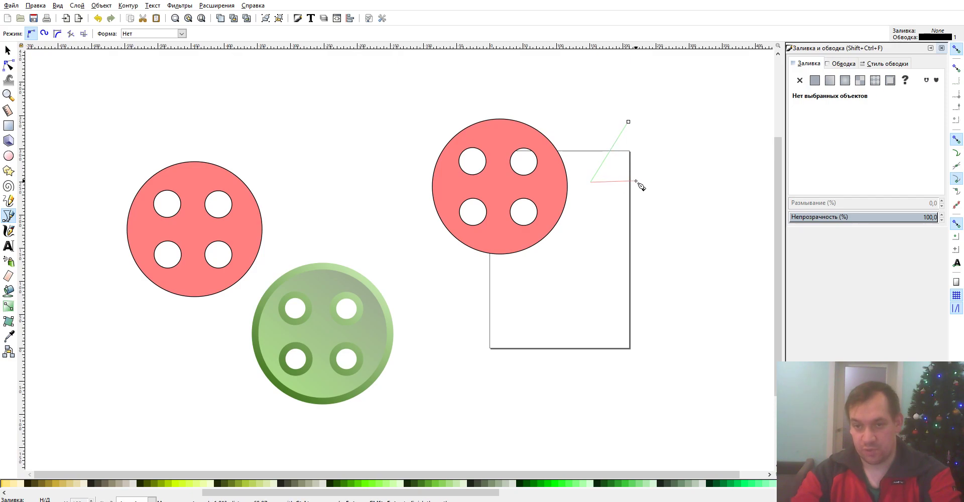
pyautogui.click(638, 176)
pyautogui.click(612, 234)
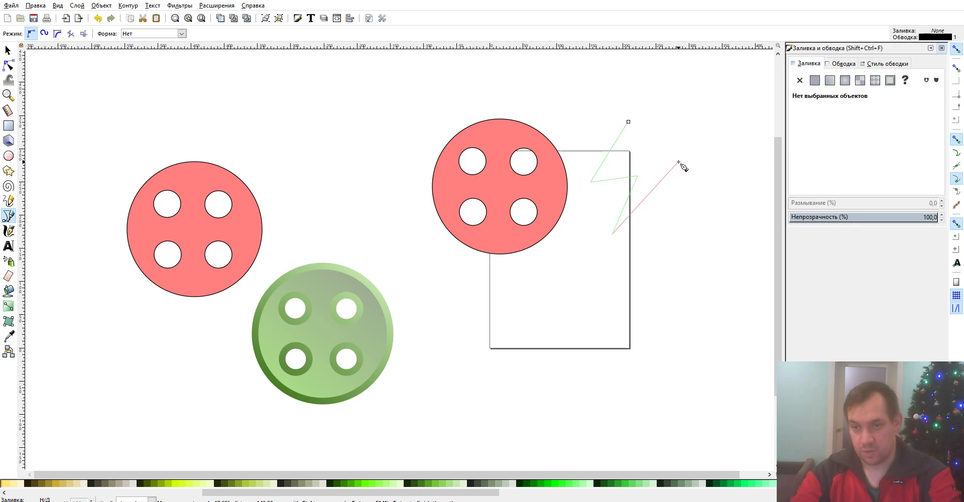
pyautogui.click(677, 160)
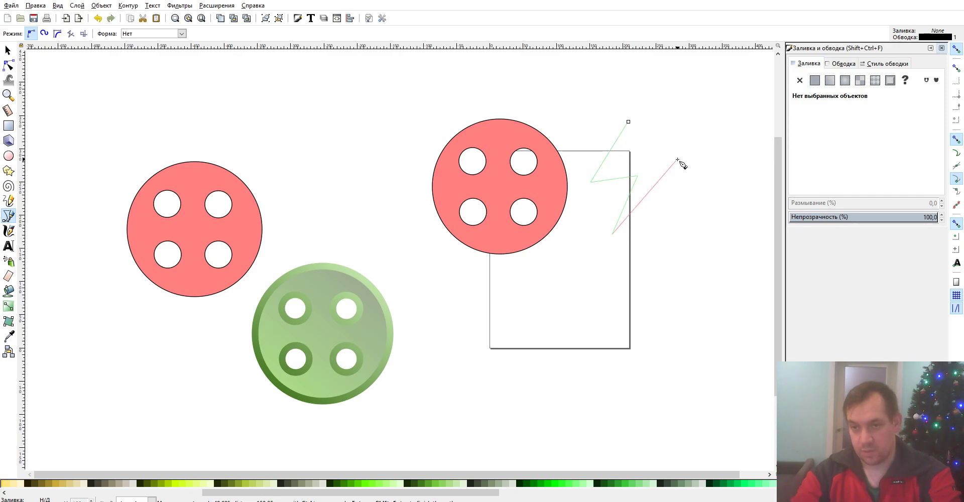
pyautogui.click(620, 163)
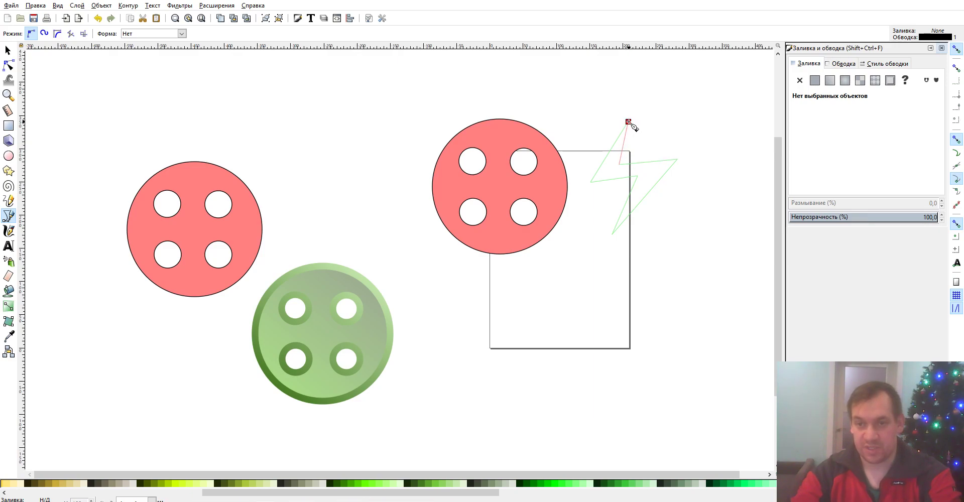
pyautogui.click(629, 122)
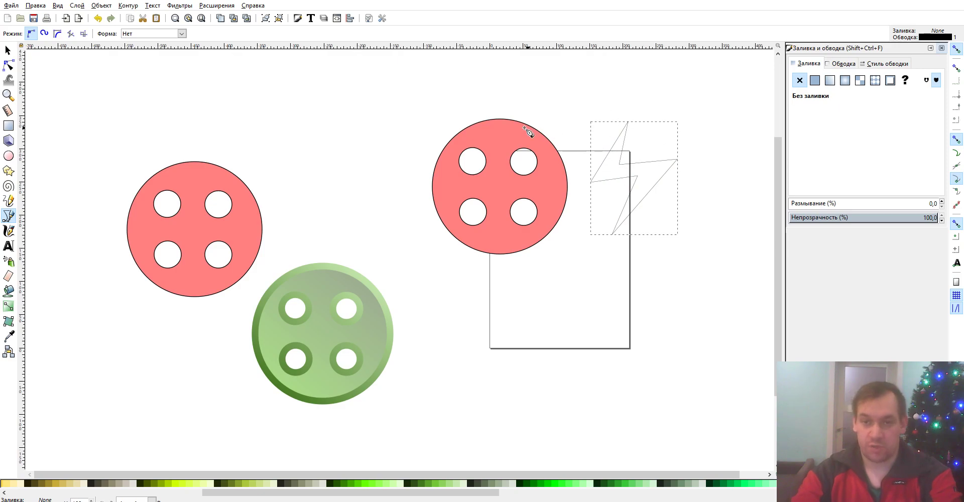
# - Draw a small four-sided open path below the button and select it
pyautogui.click(570, 330)
pyautogui.click(570, 268)
pyautogui.click(623, 272)
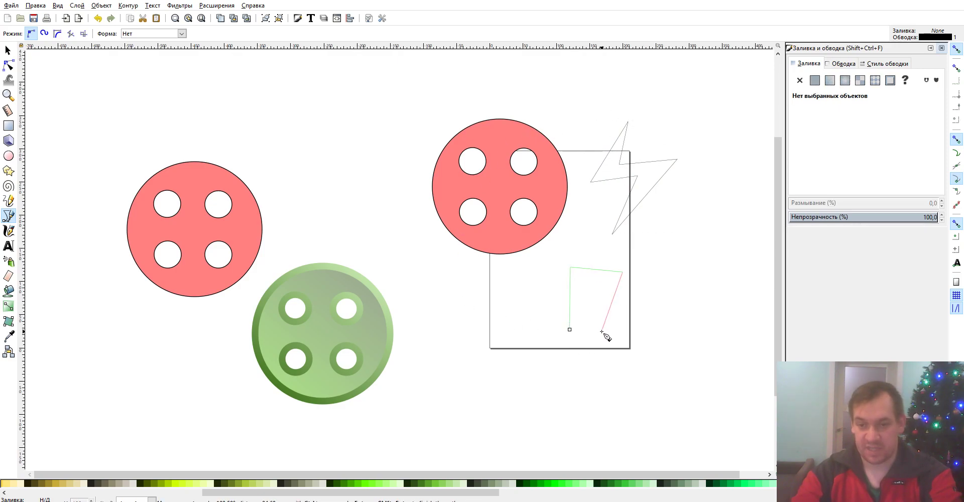
pyautogui.click(602, 332)
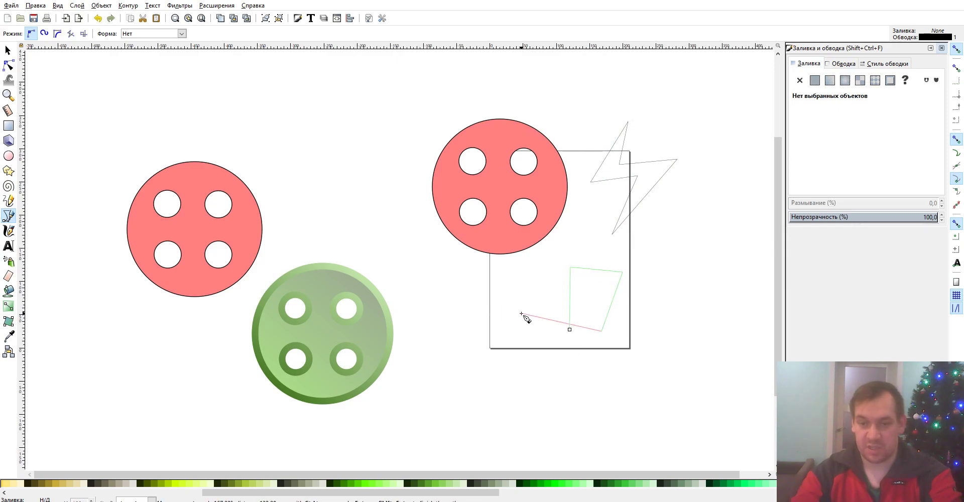
pyautogui.rightClick(615, 338)
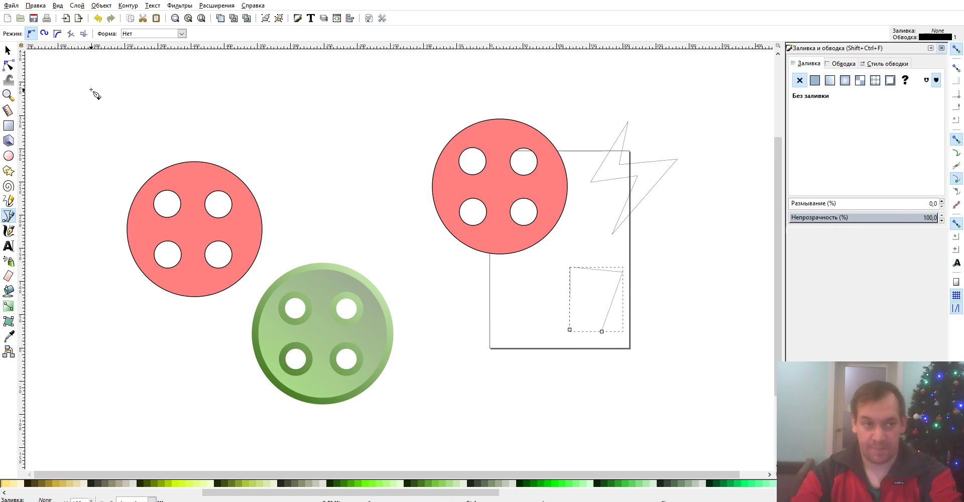
pyautogui.click(8, 50)
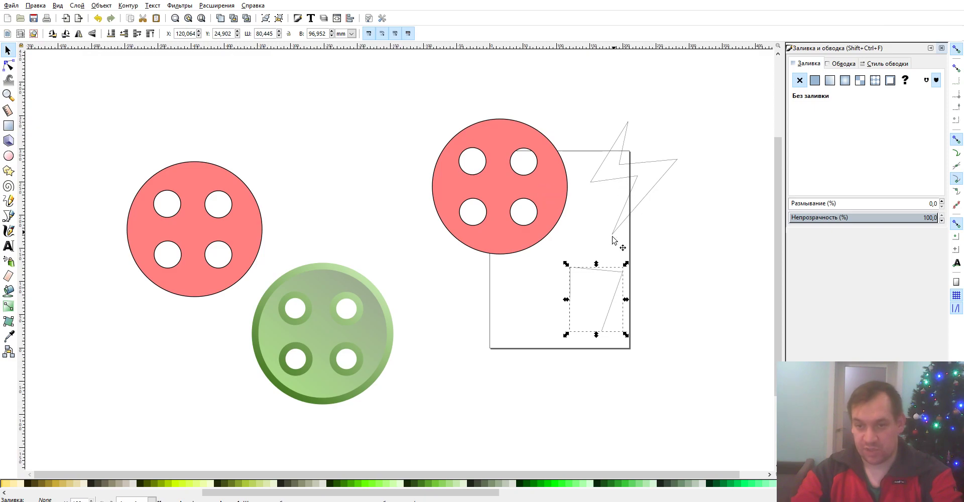
pyautogui.click(636, 182)
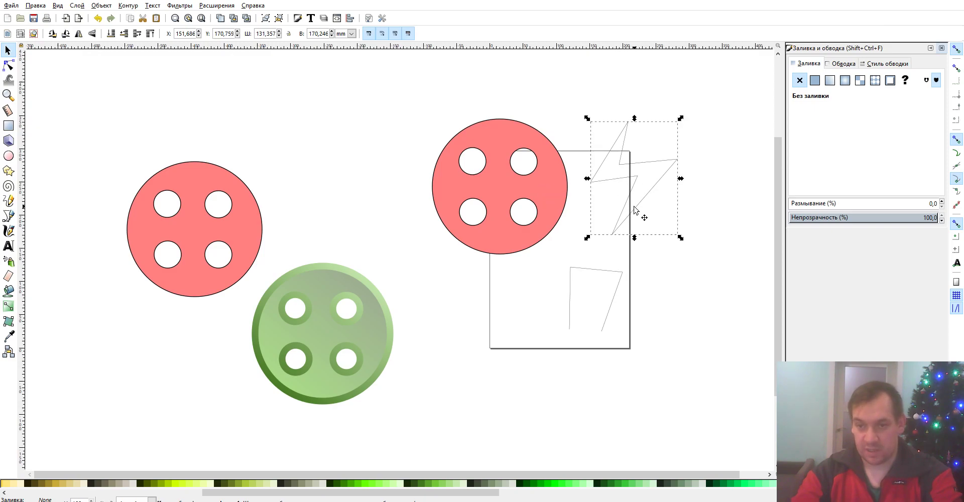
pyautogui.click(604, 273)
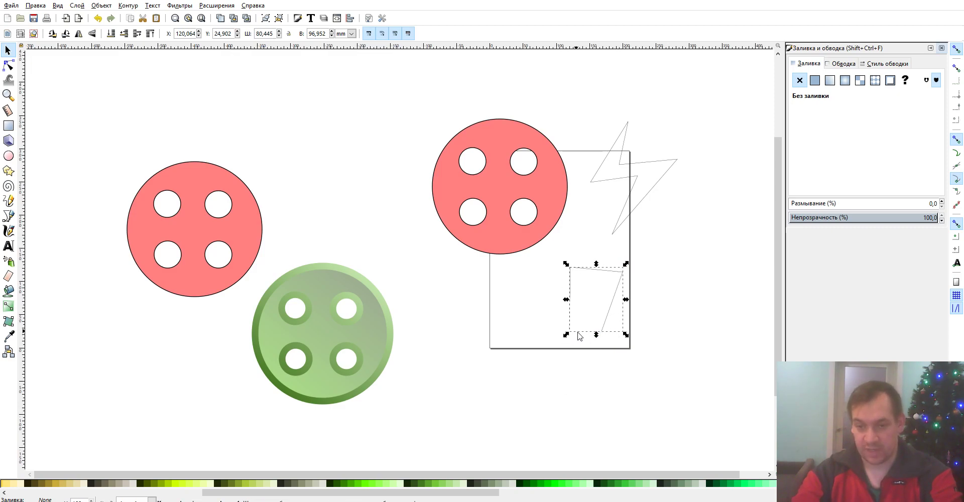
# - Delete the small test path and fill the lightning bolt yellow-green ddff55
pyautogui.click(639, 488)
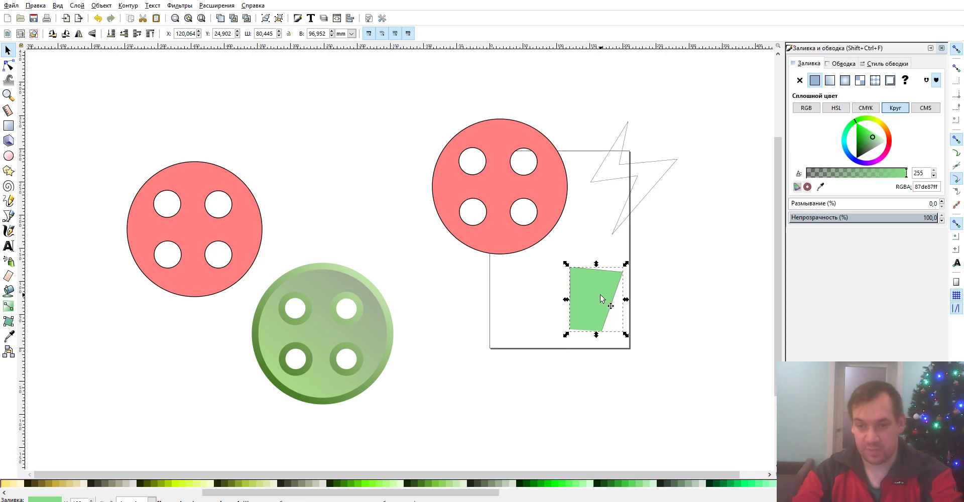
pyautogui.moveTo(574, 329); pyautogui.dragTo(476, 354)
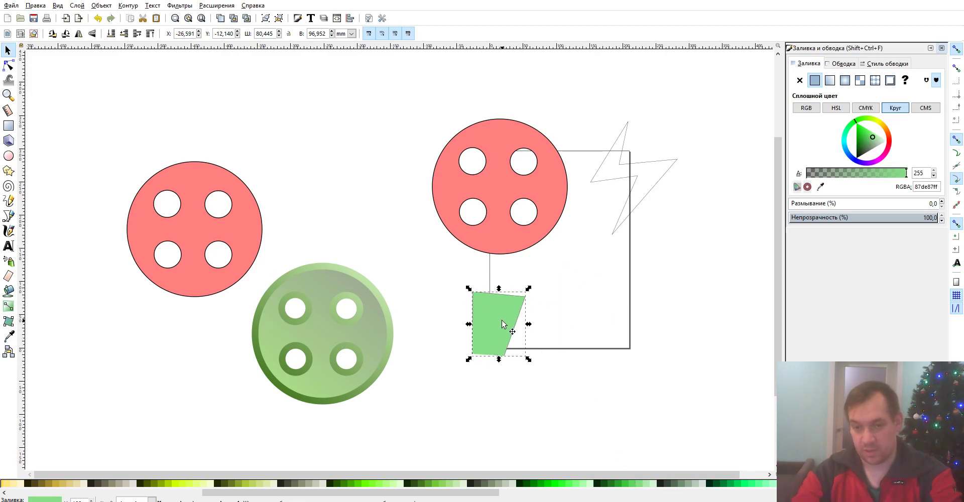
pyautogui.click(606, 185)
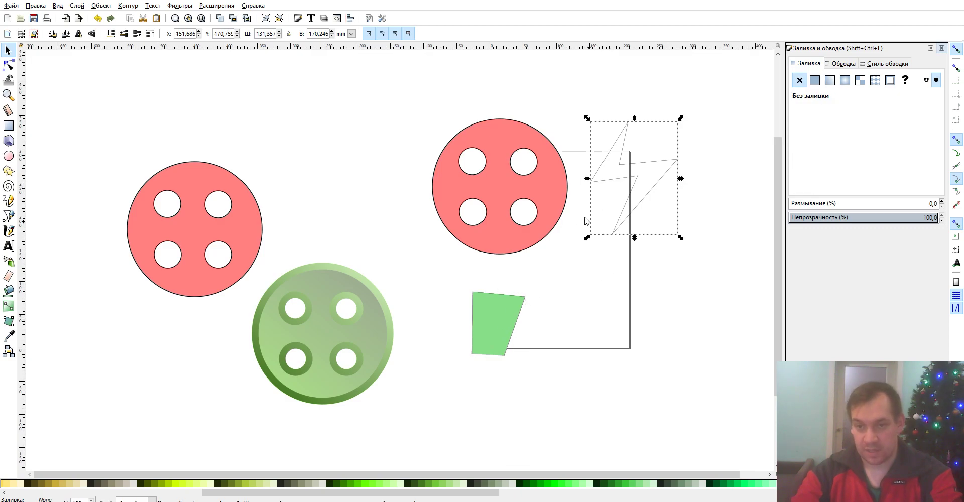
pyautogui.click(493, 346)
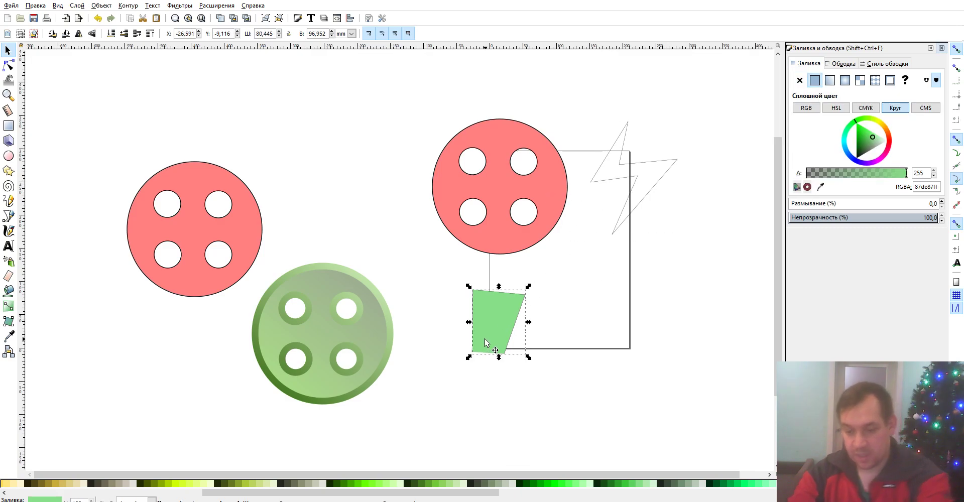
pyautogui.press('Delete')
pyautogui.click(626, 179)
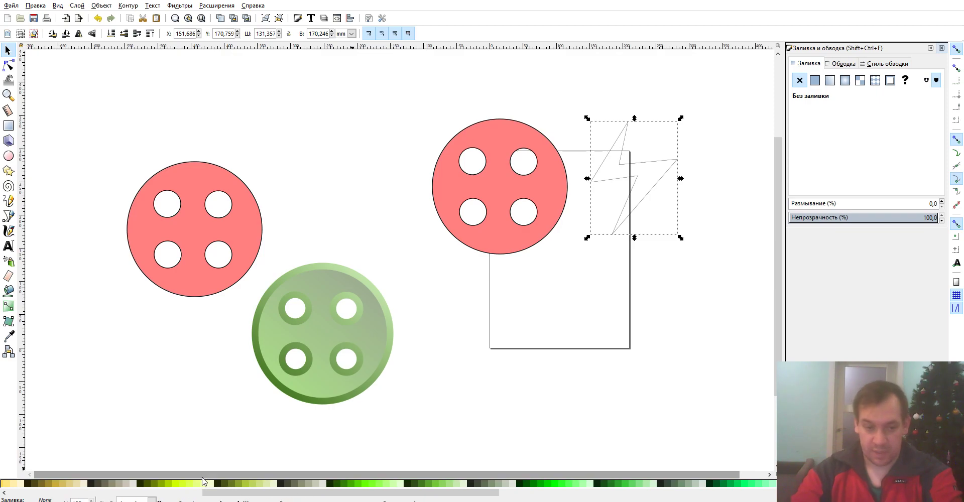
pyautogui.click(190, 484)
# - Place the yellow-green bolt across the right red button, then select both together
pyautogui.moveTo(642, 184); pyautogui.dragTo(505, 192)
pyautogui.click(604, 184)
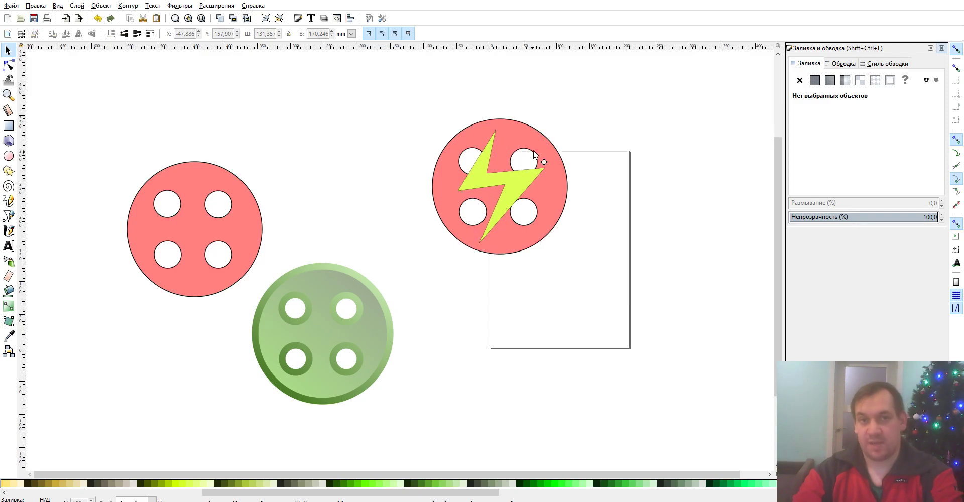
pyautogui.moveTo(617, 88); pyautogui.dragTo(397, 282)
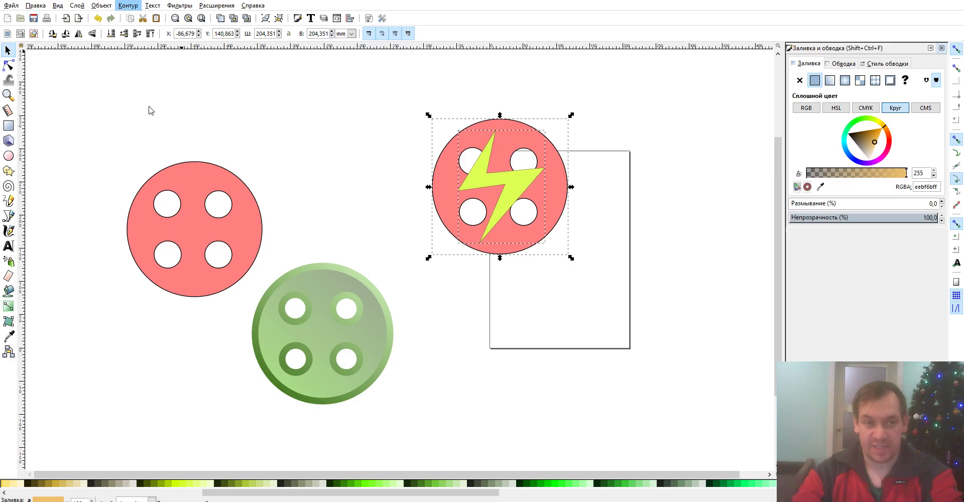
# - Cut the right red button along the bolt and pull the circle aside to reveal the hole
pyautogui.hotkey('ctrl', 'k')
pyautogui.click(587, 124)
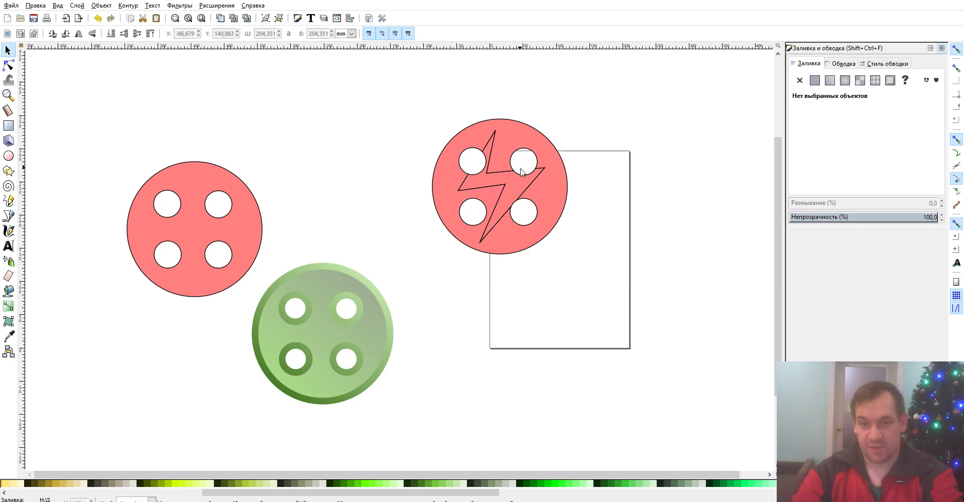
pyautogui.moveTo(508, 180); pyautogui.dragTo(639, 174)
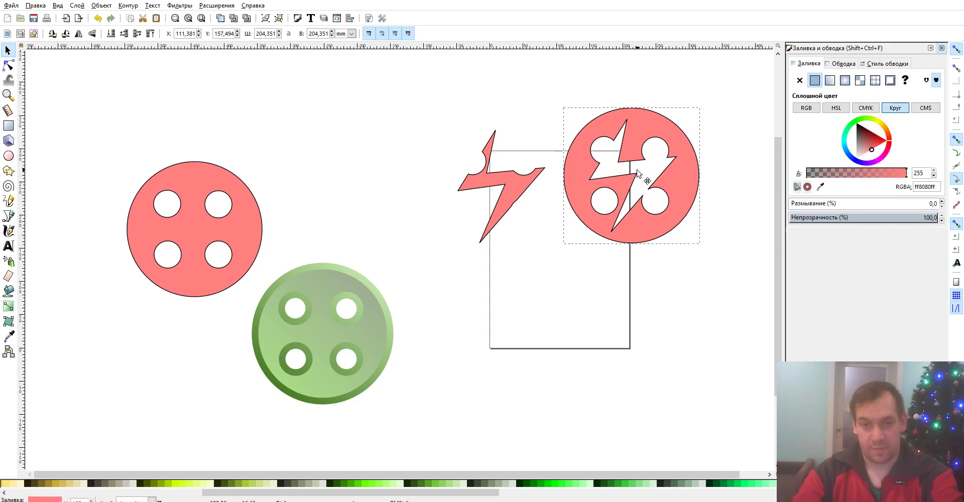
# - Put the cut circle back on top and recolour the bolt piece yellow-green
pyautogui.moveTo(622, 227); pyautogui.dragTo(542, 165)
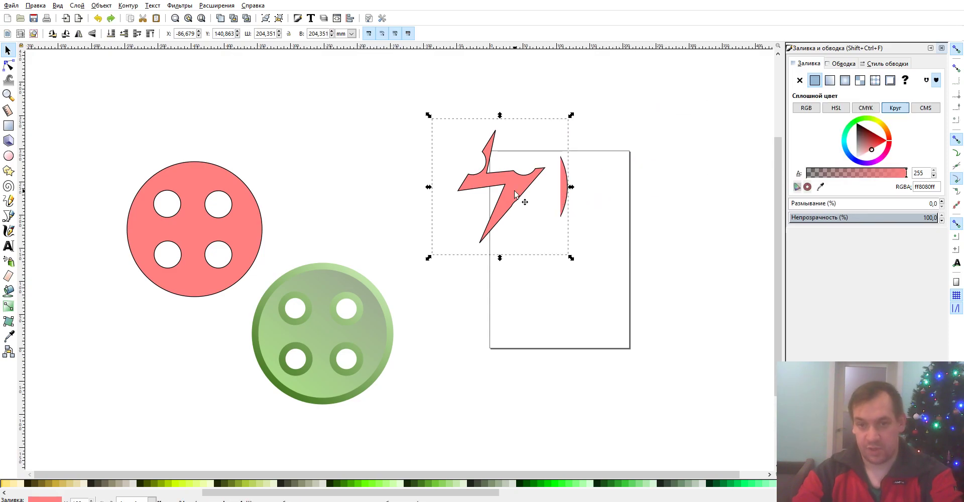
pyautogui.press('pageup')
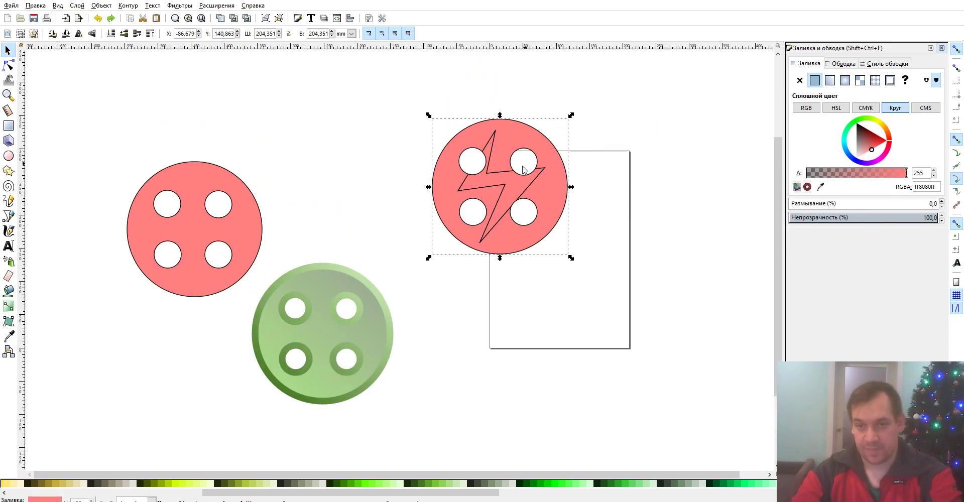
pyautogui.click(511, 180)
pyautogui.click(189, 484)
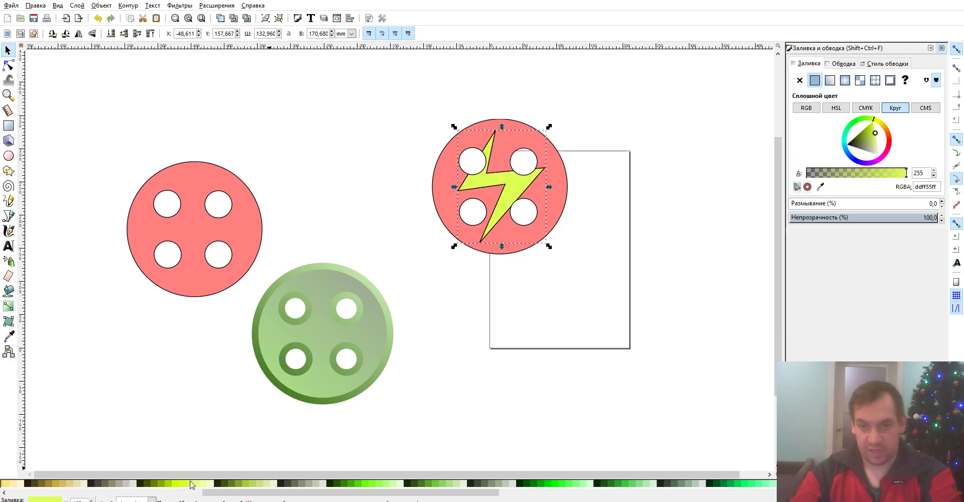
# - Move the whole bolt button left, above the green button
pyautogui.click(648, 131)
pyautogui.moveTo(607, 93)
pyautogui.mouseDown()
pyautogui.moveTo(369, 288)
pyautogui.moveTo(406, 283)
pyautogui.mouseUp()
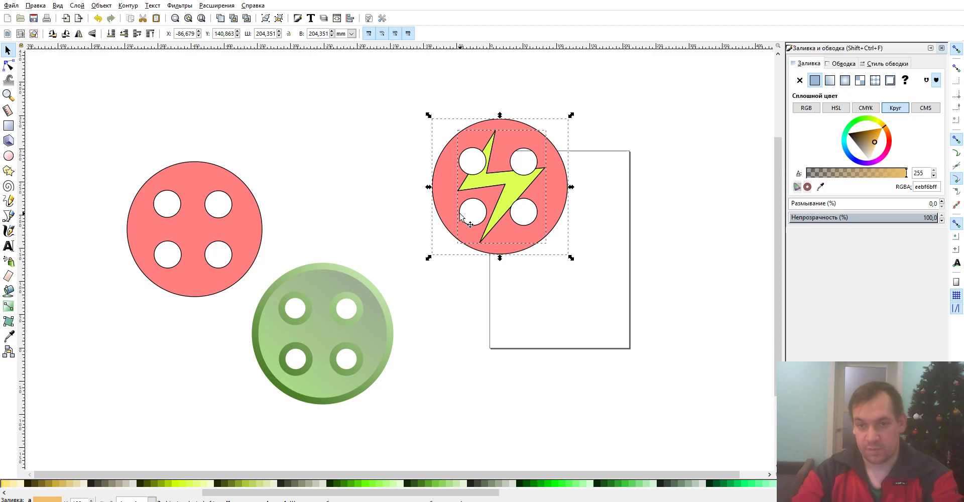
pyautogui.moveTo(461, 215)
pyautogui.mouseDown()
pyautogui.moveTo(481, 173)
pyautogui.moveTo(357, 156)
pyautogui.mouseUp()
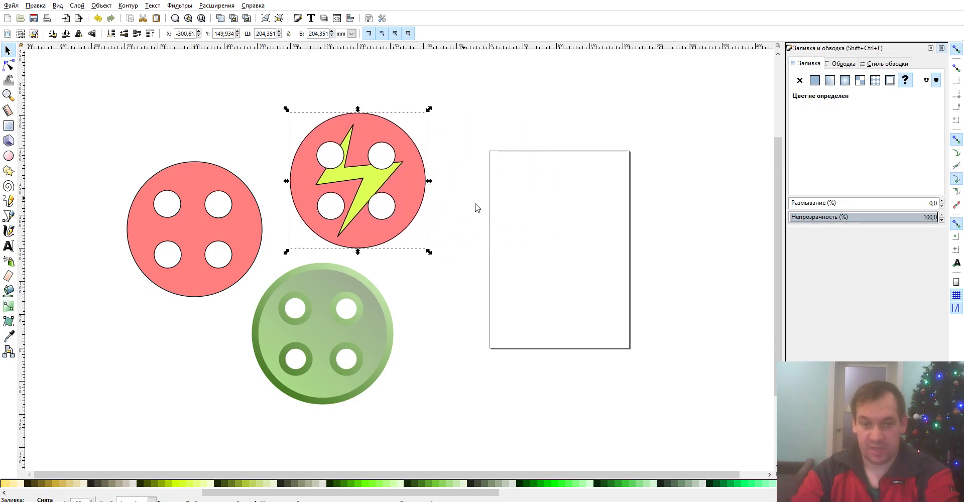
pyautogui.click(492, 225)
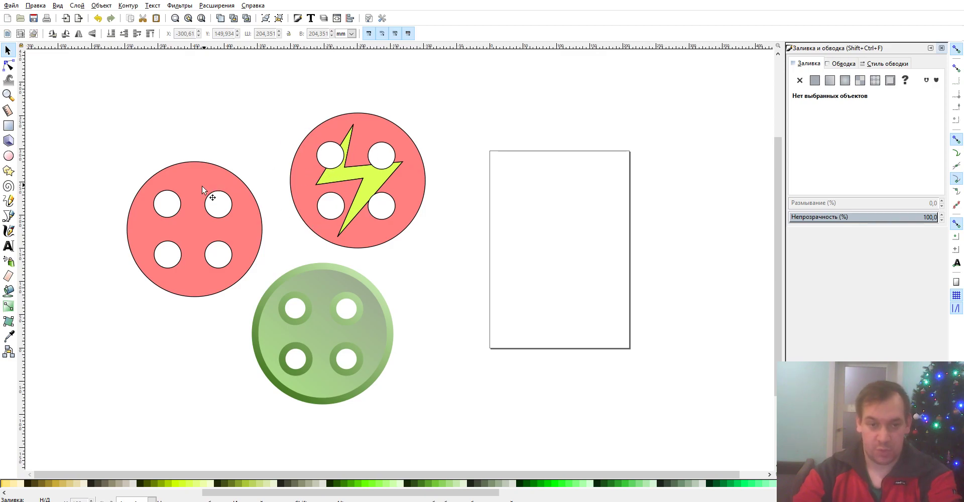
# - Move the four-hole red button onto the page, draw a diagonal cut line across it, and select both
pyautogui.moveTo(198, 228); pyautogui.dragTo(507, 286)
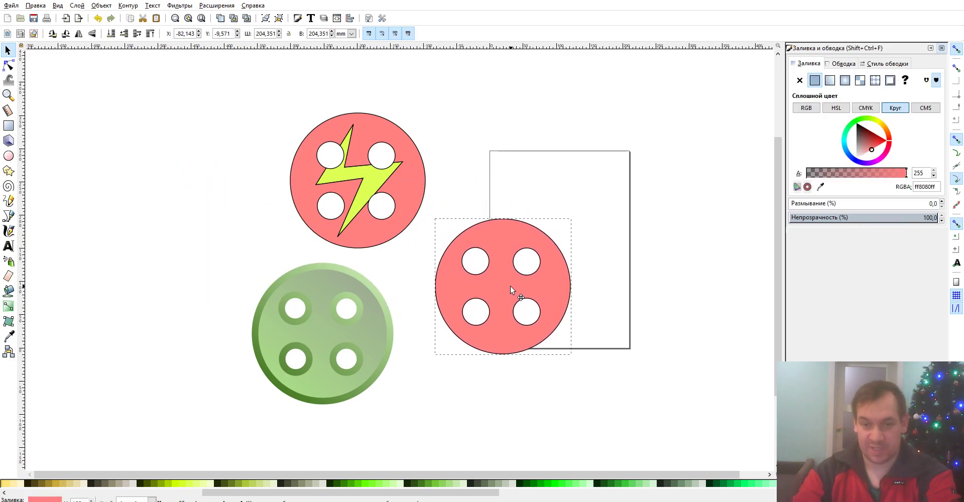
pyautogui.click(8, 215)
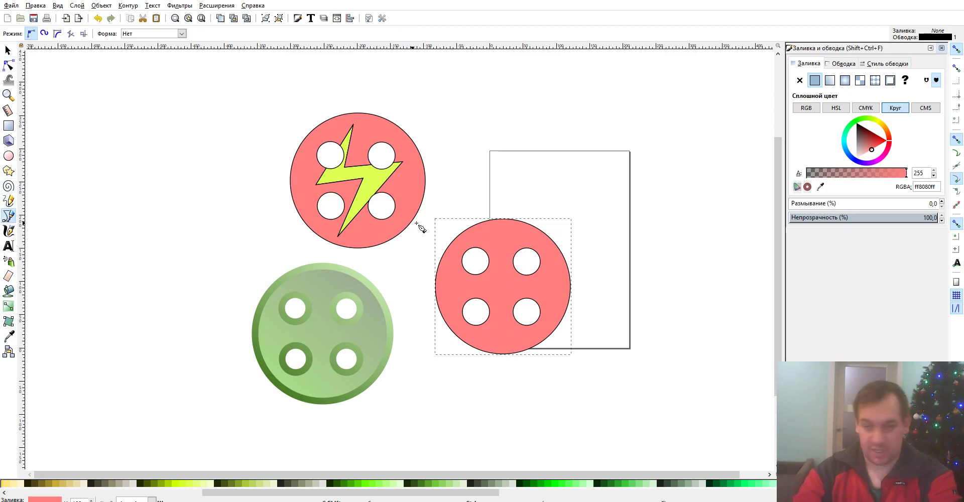
pyautogui.click(452, 221)
pyautogui.click(475, 261)
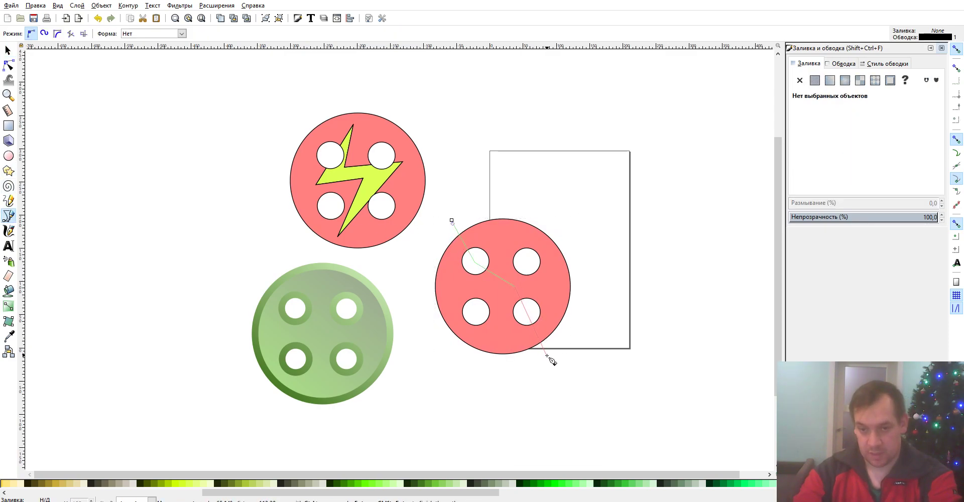
pyautogui.press('Return')
pyautogui.press('s')
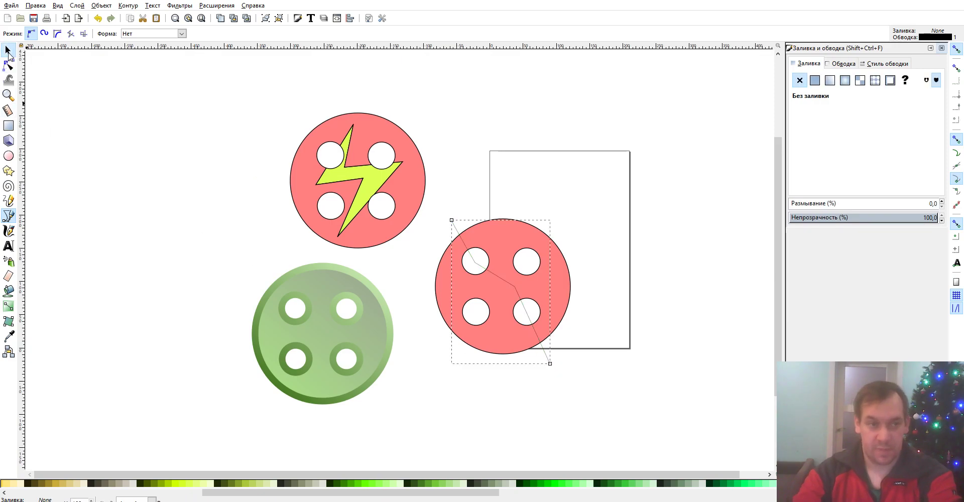
pyautogui.moveTo(591, 192); pyautogui.dragTo(426, 394)
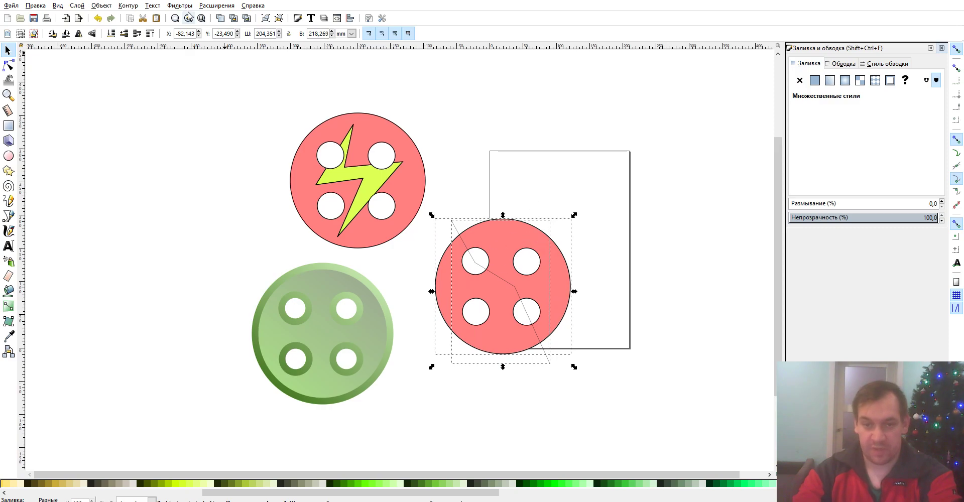
# - Divide the red button along the cut line with Path > Division and inspect the pieces
pyautogui.click(128, 6)
pyautogui.click(153, 114)
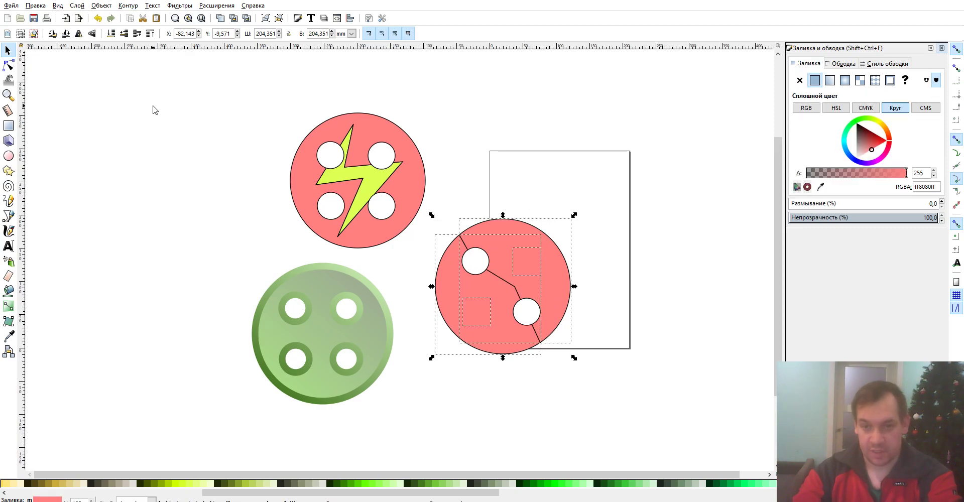
pyautogui.click(648, 158)
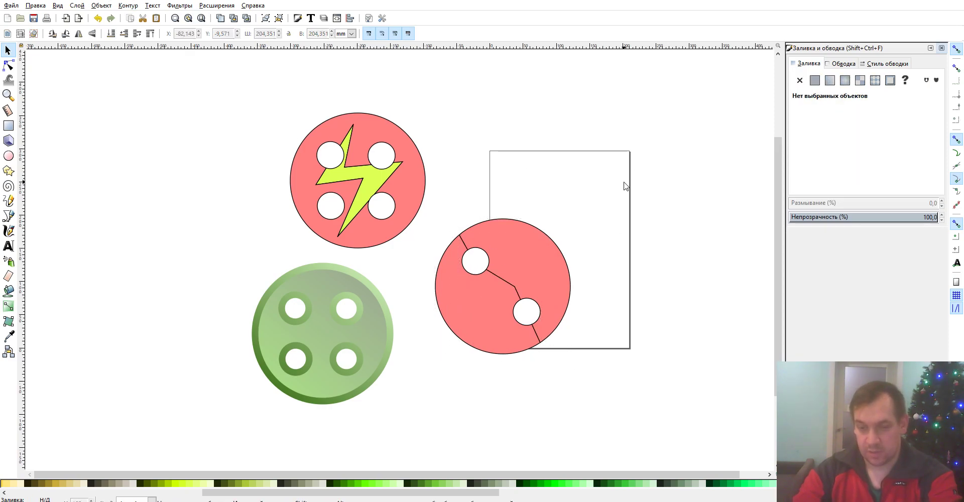
pyautogui.click(520, 258)
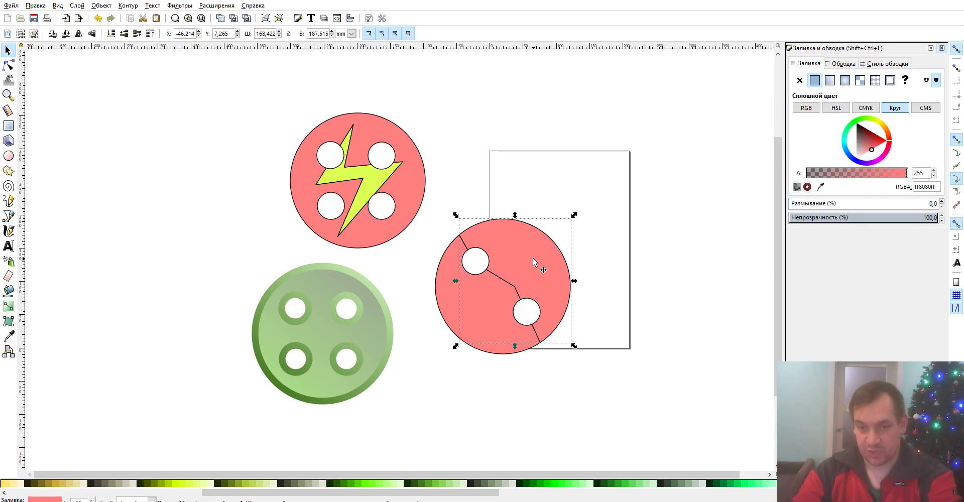
pyautogui.moveTo(610, 183)
pyautogui.mouseDown()
pyautogui.moveTo(413, 389)
pyautogui.moveTo(425, 384)
pyautogui.mouseUp()
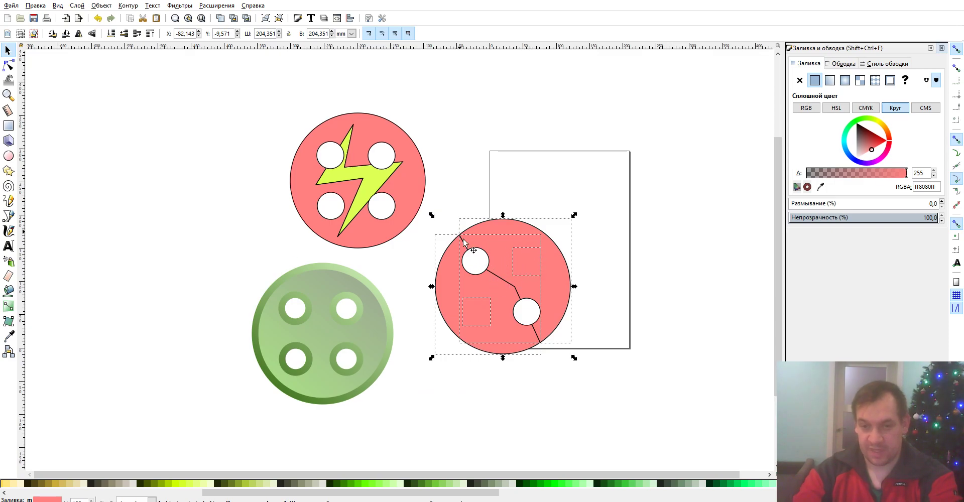
pyautogui.press('Escape')
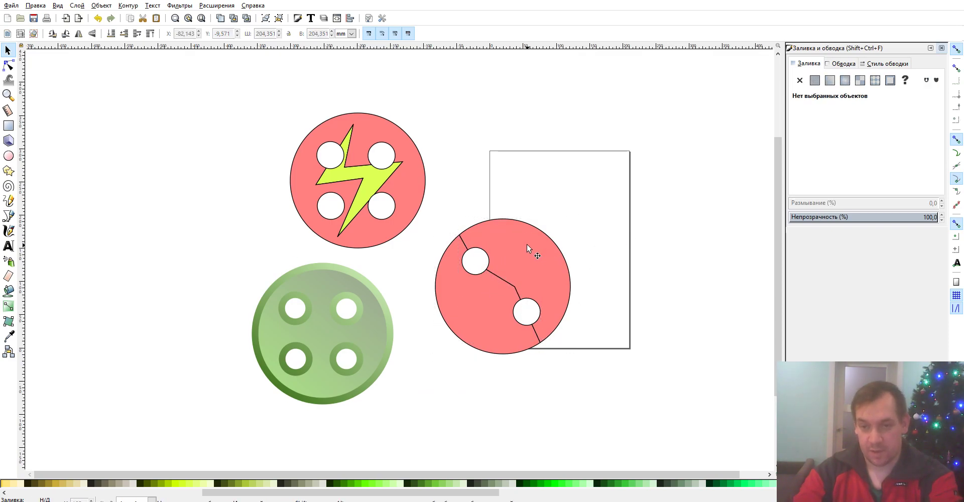
# - Move the red circle aside to reveal the two small circles beneath, then undo the move
pyautogui.moveTo(603, 190); pyautogui.dragTo(426, 377)
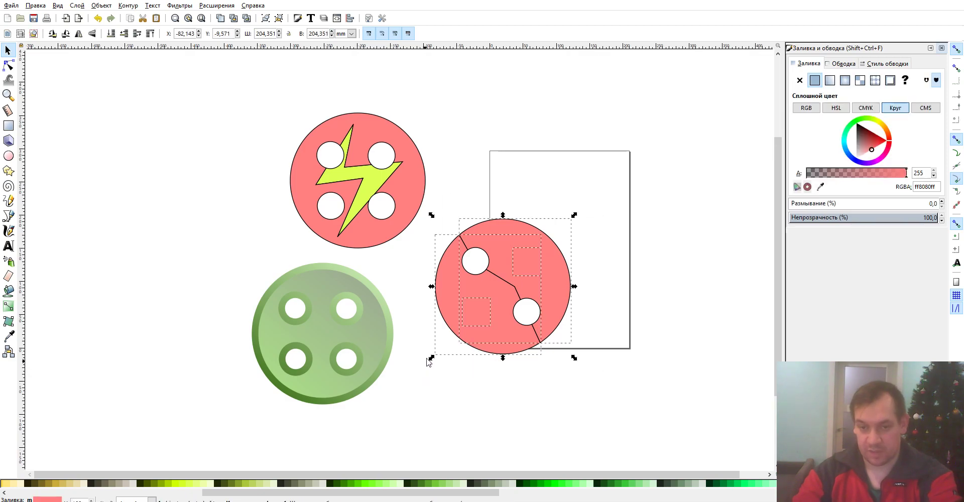
pyautogui.press('Escape')
pyautogui.click(519, 238)
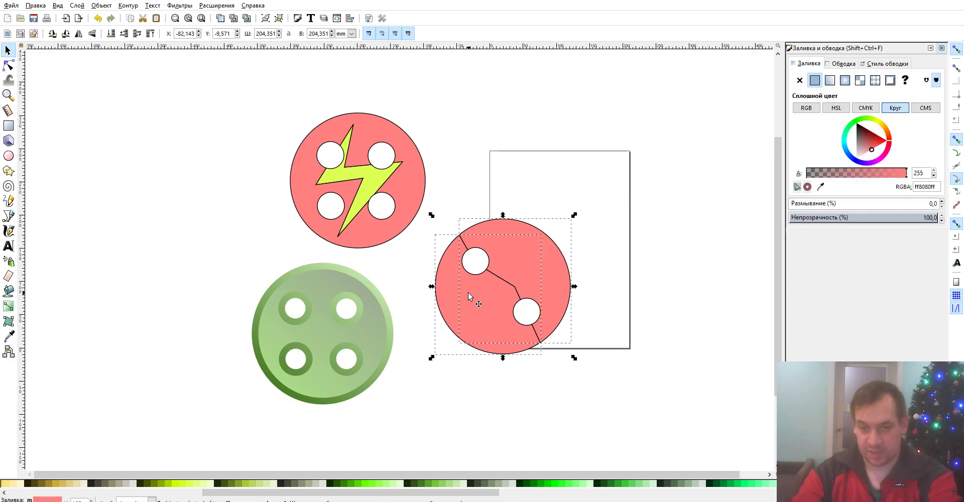
pyautogui.moveTo(494, 277); pyautogui.dragTo(641, 233)
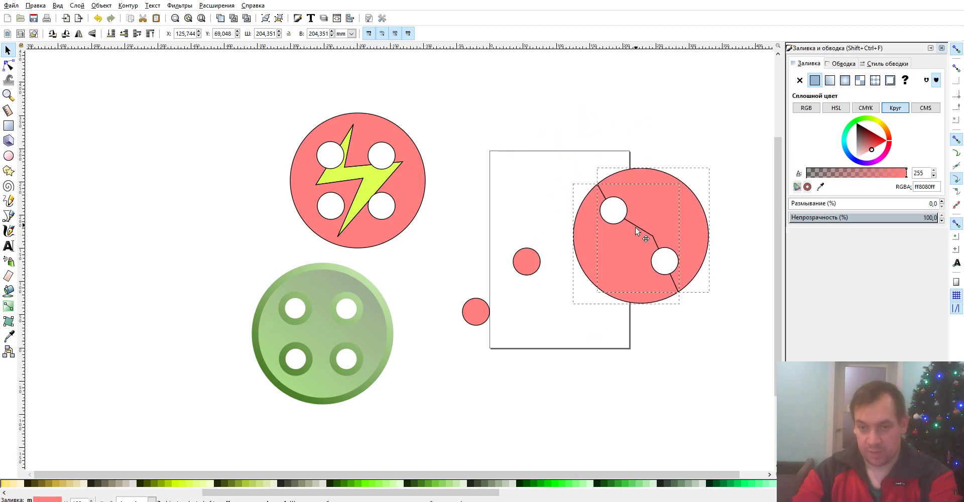
pyautogui.moveTo(544, 221); pyautogui.dragTo(440, 359)
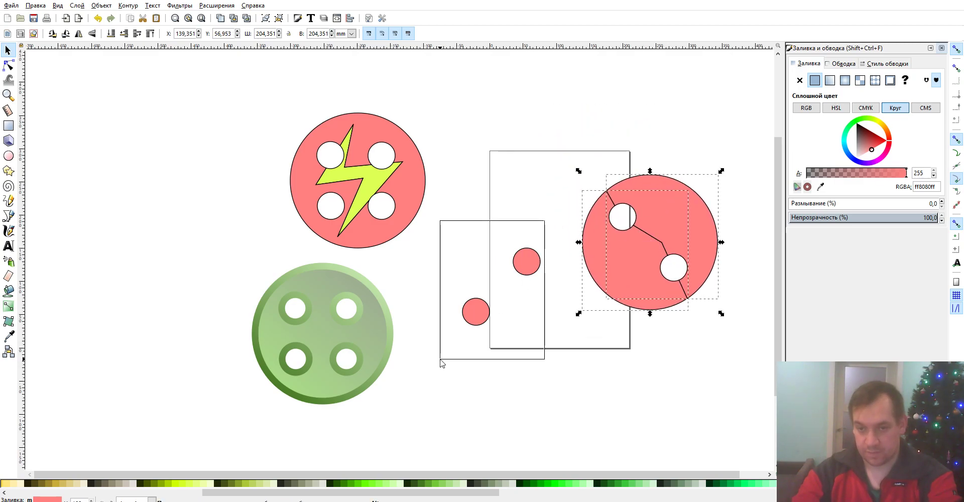
pyautogui.hotkey('ctrl', 'z')
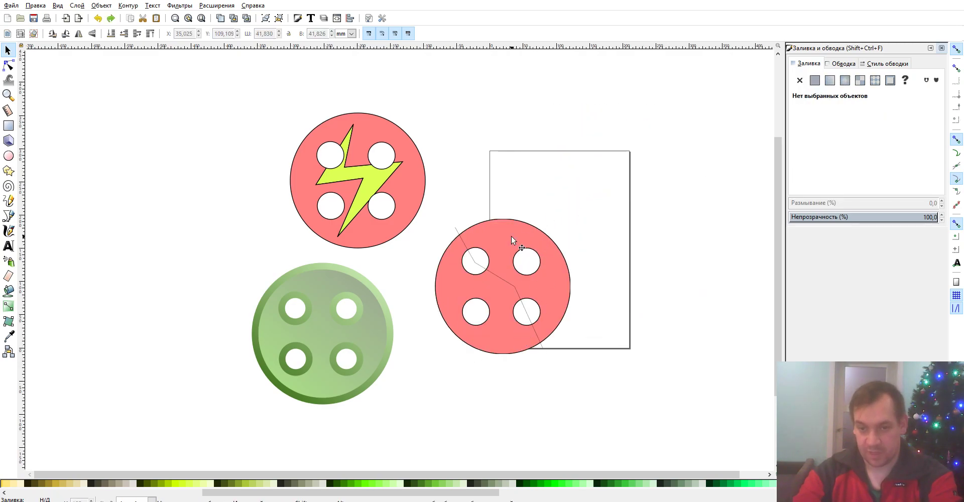
# - Divide the red circle again together with the small circles and the cut line
pyautogui.click(504, 243)
pyautogui.moveTo(593, 179); pyautogui.dragTo(424, 394)
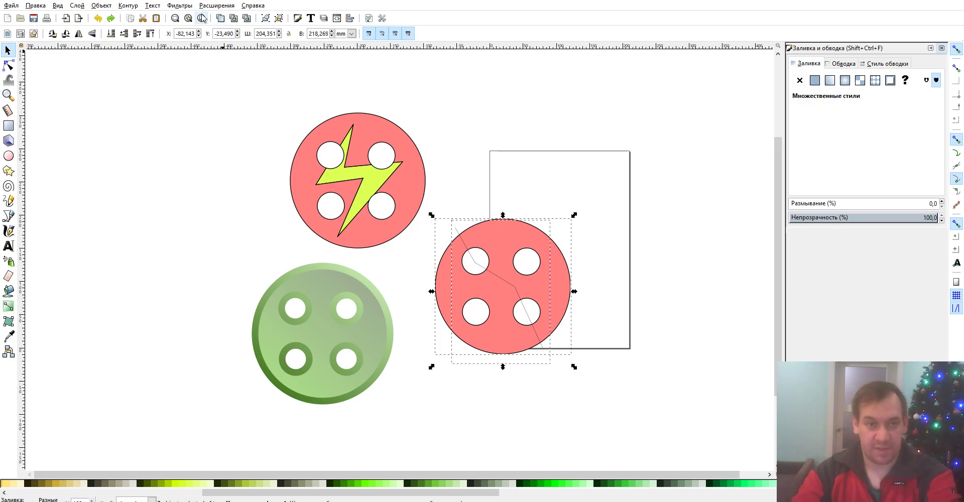
pyautogui.click(133, 7)
pyautogui.click(151, 109)
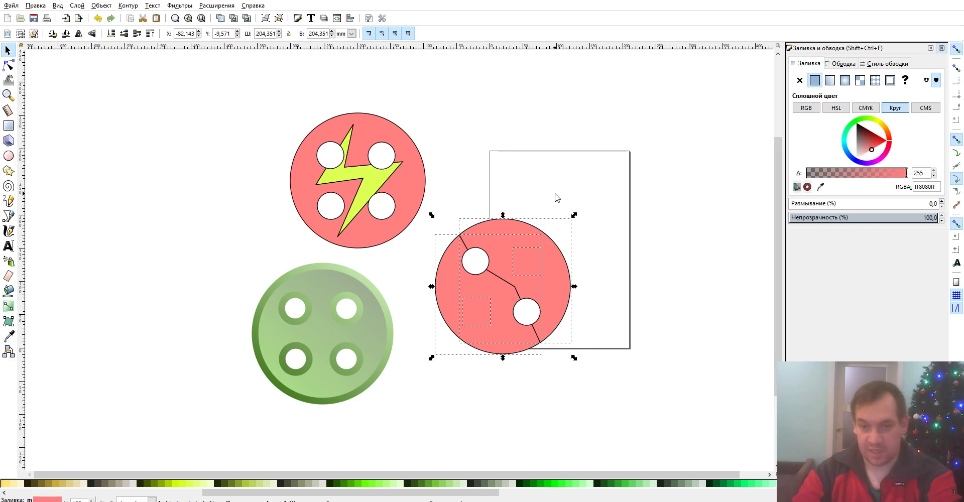
pyautogui.press('Escape')
pyautogui.moveTo(619, 241); pyautogui.dragTo(411, 345)
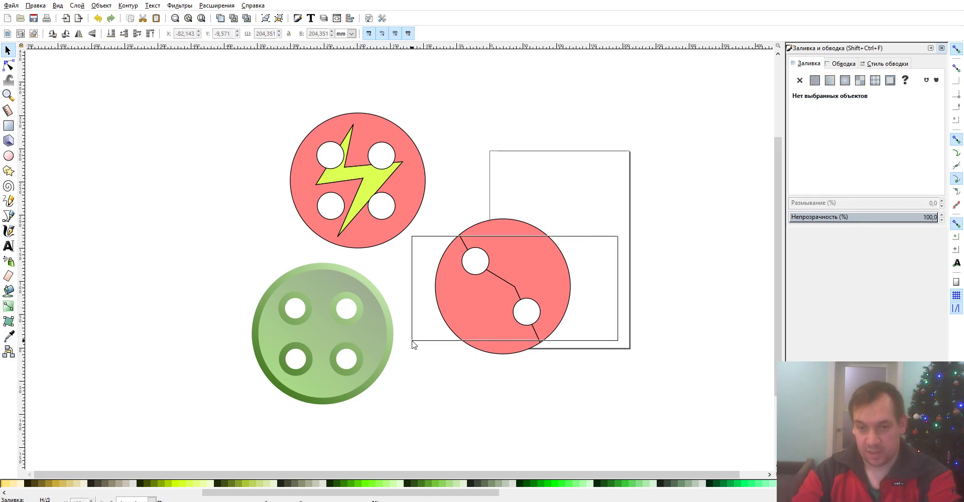
# - Raise the two hidden small circles to the top of the stacking order
pyautogui.keyDown('shift'); pyautogui.click(445, 275); pyautogui.keyUp('shift')
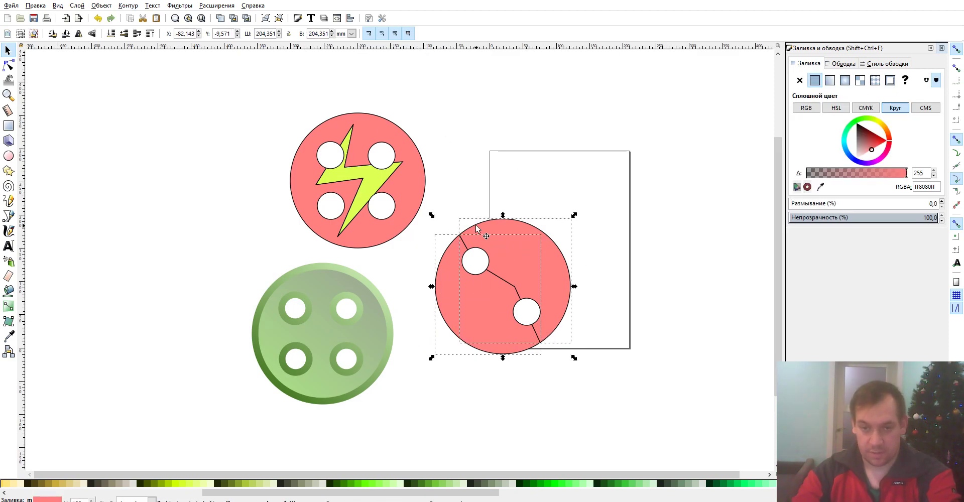
pyautogui.click(111, 33)
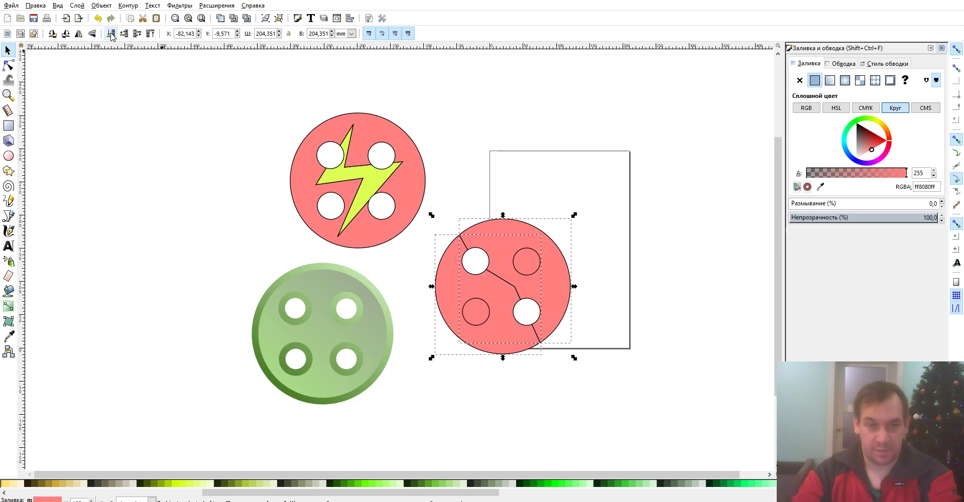
pyautogui.click(519, 251)
pyautogui.keyDown('shift'); pyautogui.click(482, 302); pyautogui.keyUp('shift')
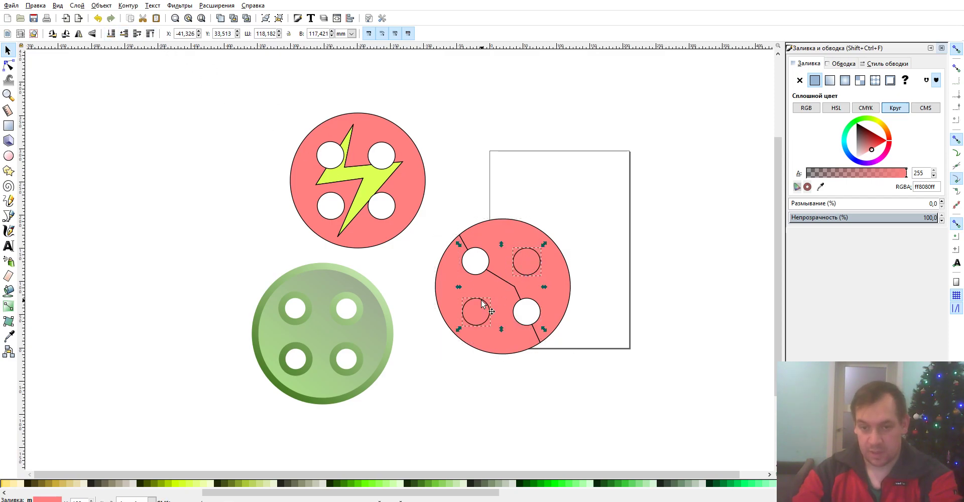
pyautogui.click(572, 239)
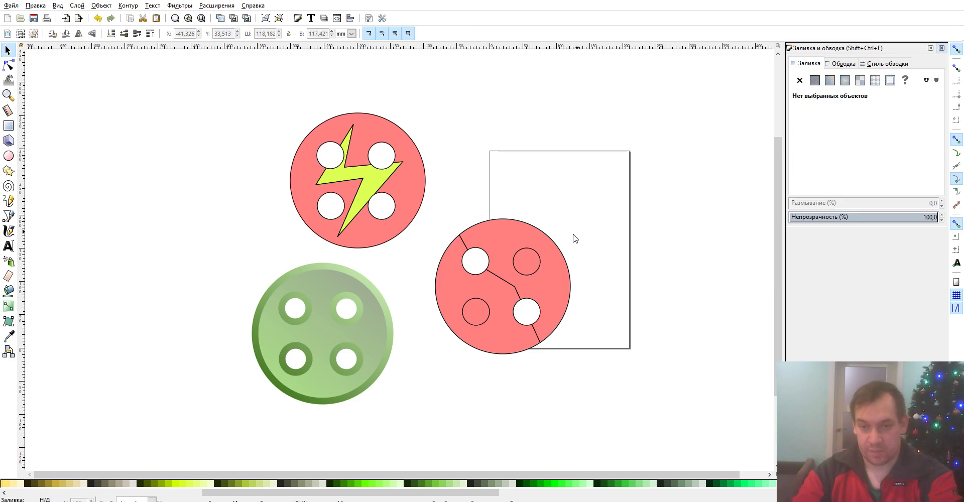
# - Cut both small circles out of their surrounding pieces with Path > Difference to reopen the holes
pyautogui.click(528, 260)
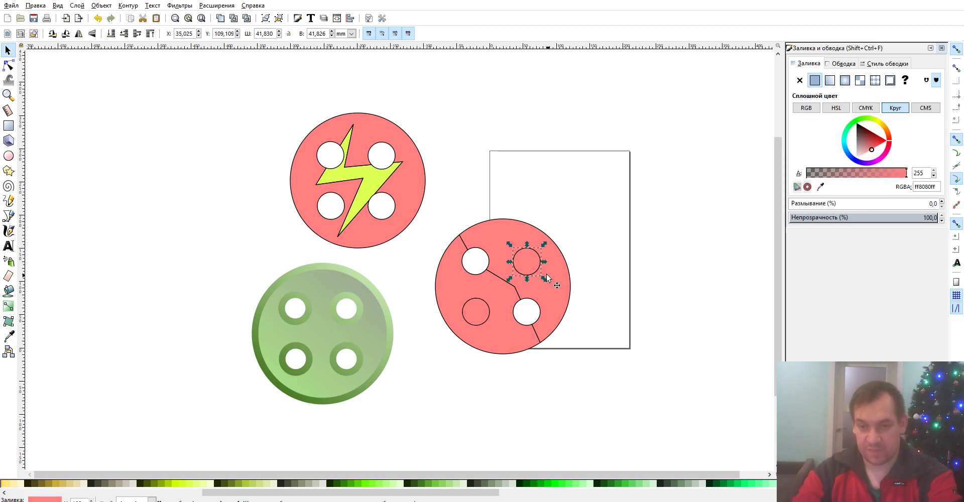
pyautogui.keyDown('shift'); pyautogui.click(488, 231); pyautogui.keyUp('shift')
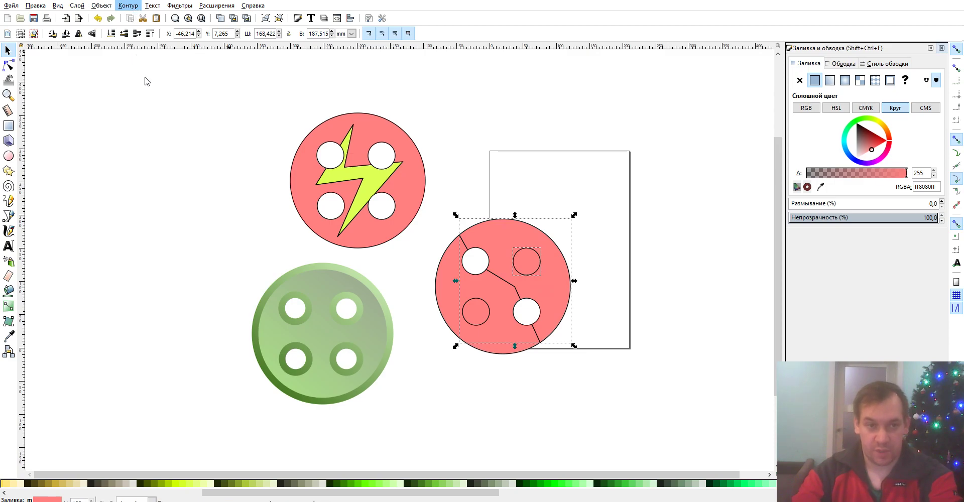
pyautogui.click(478, 321)
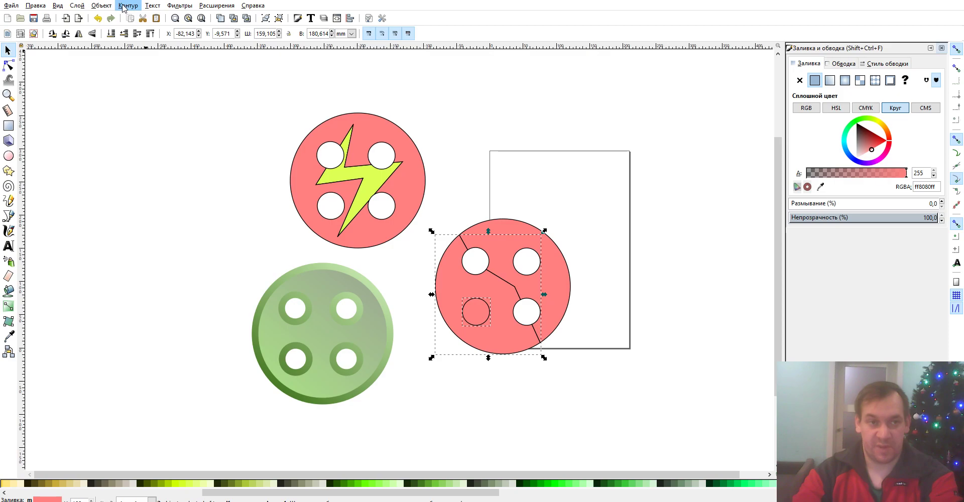
pyautogui.hotkey('ctrl', '-')
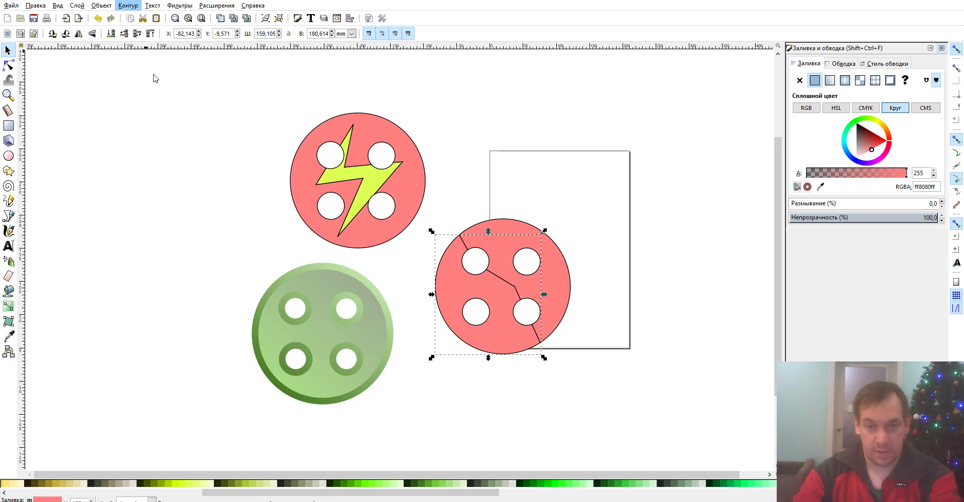
pyautogui.click(607, 213)
pyautogui.click(550, 264)
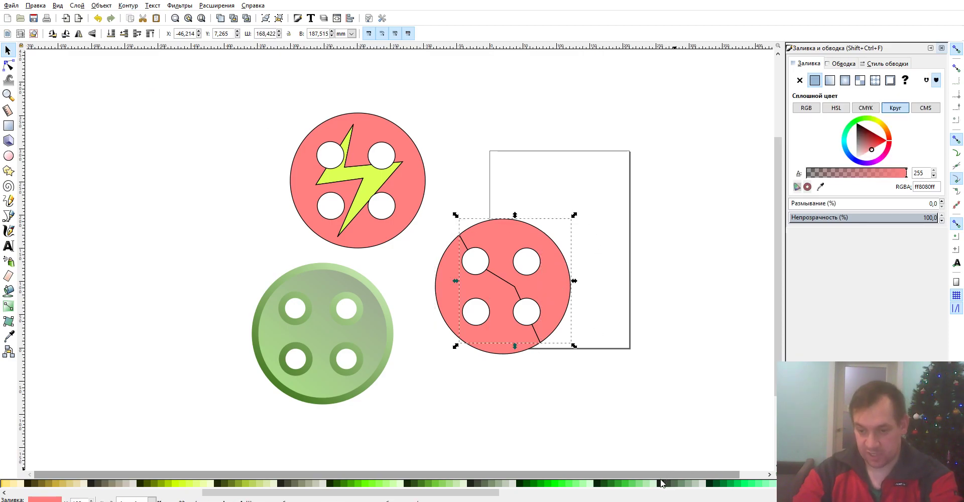
# - Fill the split button's pieces light green and cyan and move it beside the lightning button
pyautogui.click(646, 484)
pyautogui.click(505, 327)
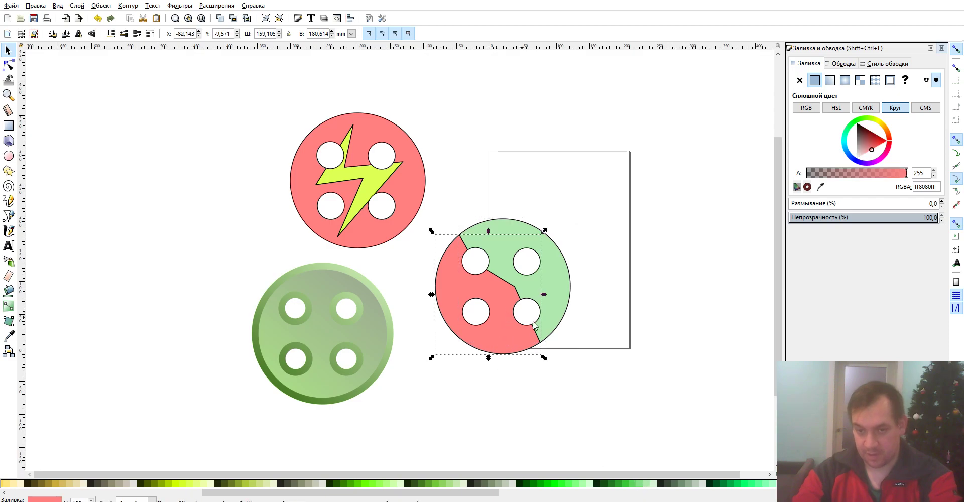
pyautogui.click(804, 483)
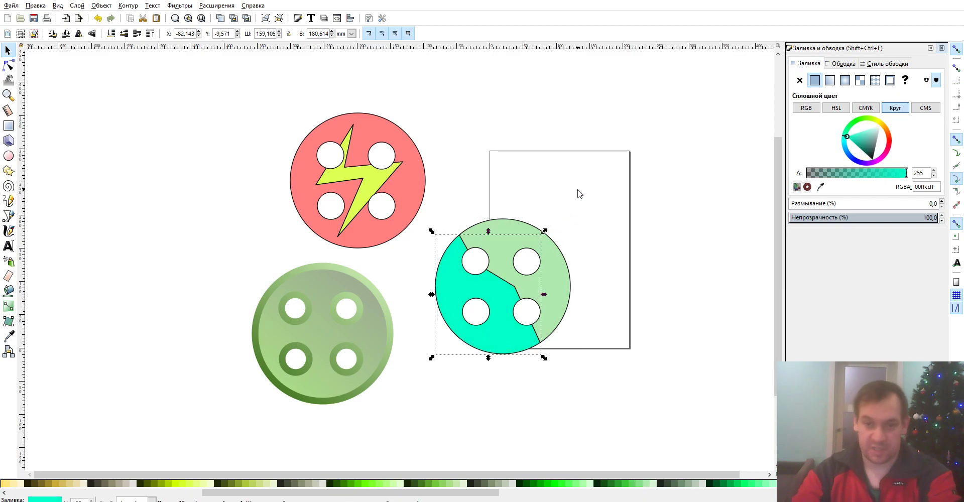
pyautogui.moveTo(599, 211); pyautogui.dragTo(438, 357)
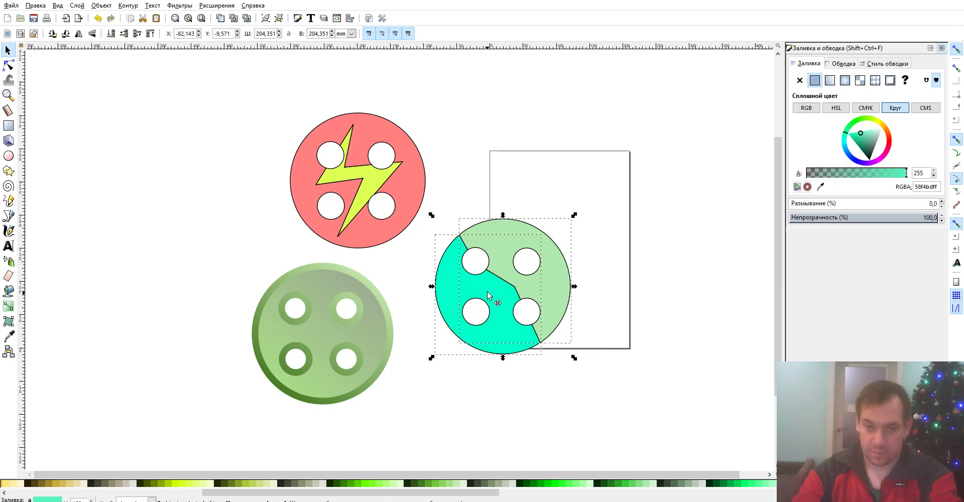
pyautogui.moveTo(489, 294)
pyautogui.mouseDown()
pyautogui.moveTo(515, 175)
pyautogui.moveTo(522, 335)
pyautogui.mouseUp()
# - Duplicate the split button below and recolour the copy's pieces light blue and dark blue
pyautogui.hotkey('ctrl', 'd')
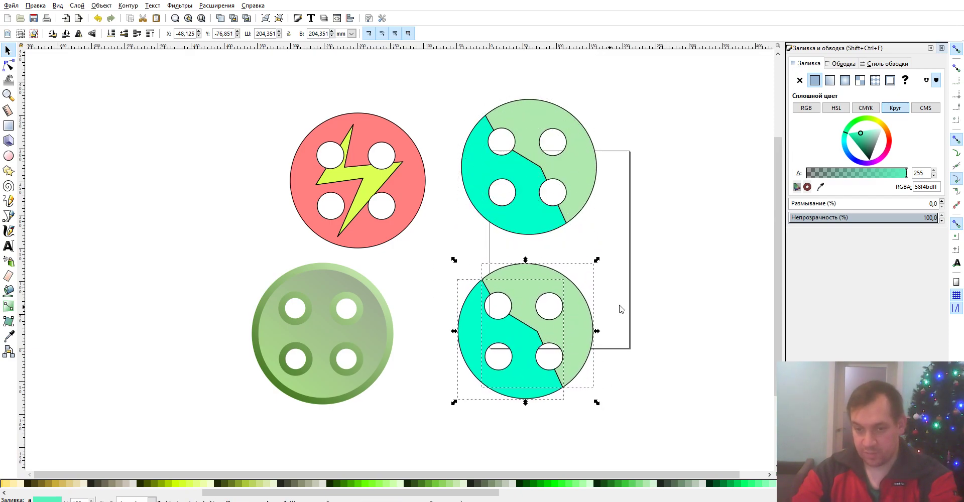
pyautogui.click(620, 307)
pyautogui.click(585, 316)
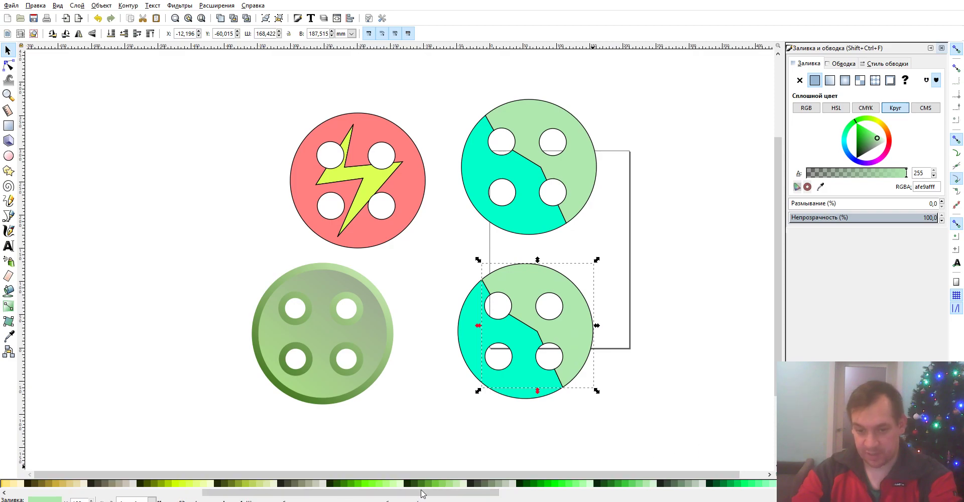
pyautogui.moveTo(505, 497); pyautogui.dragTo(659, 497)
pyautogui.click(633, 483)
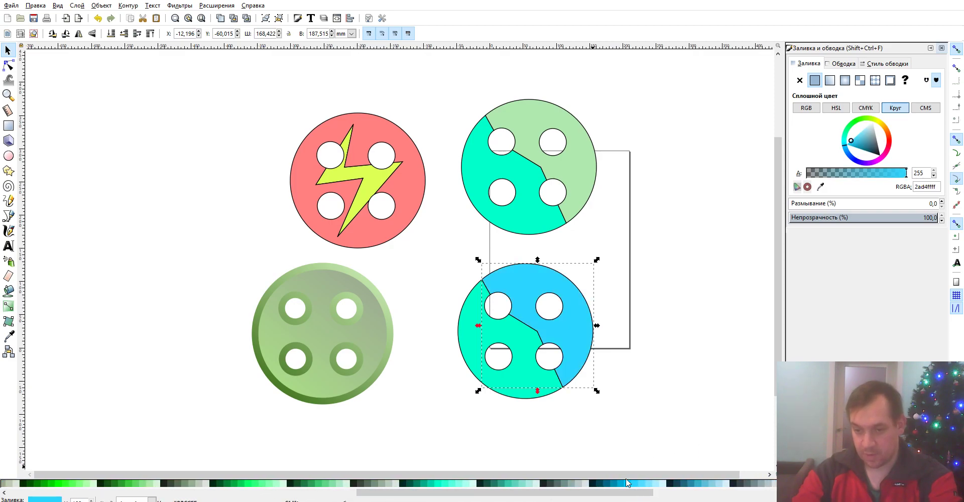
pyautogui.click(518, 387)
pyautogui.click(618, 483)
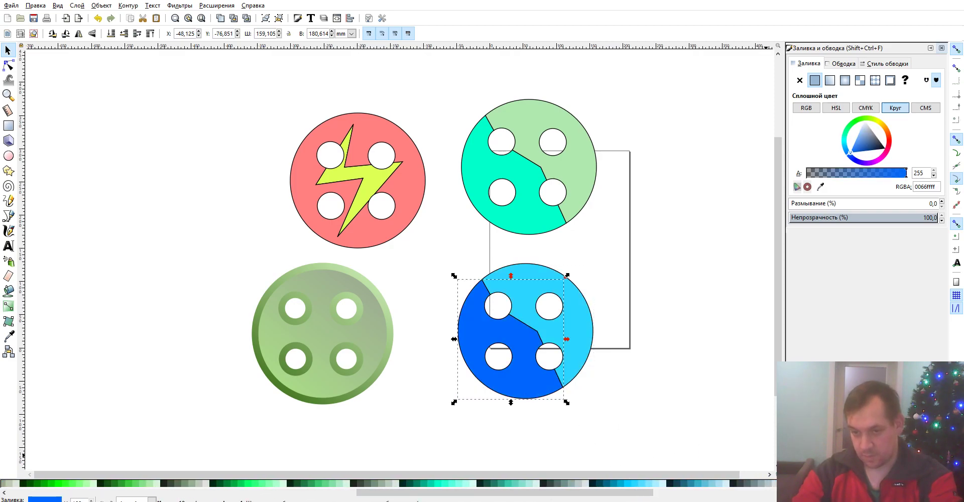
pyautogui.click(684, 385)
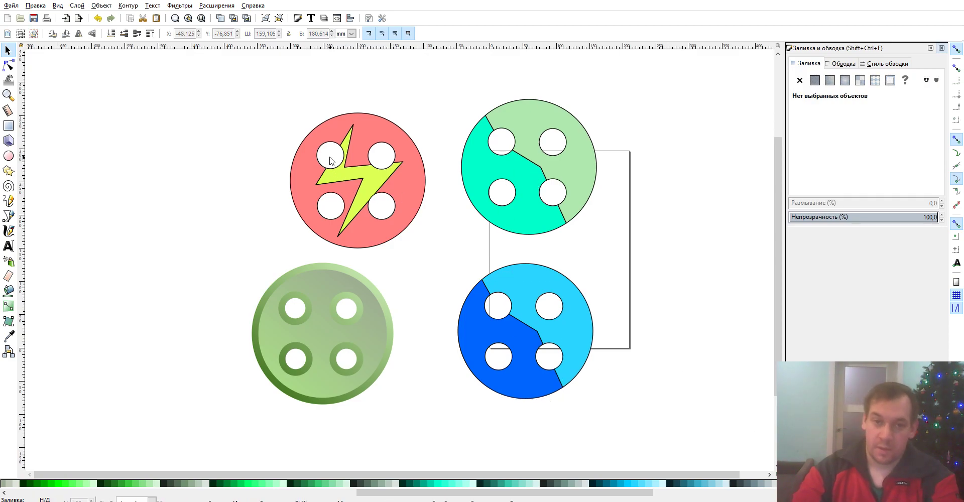